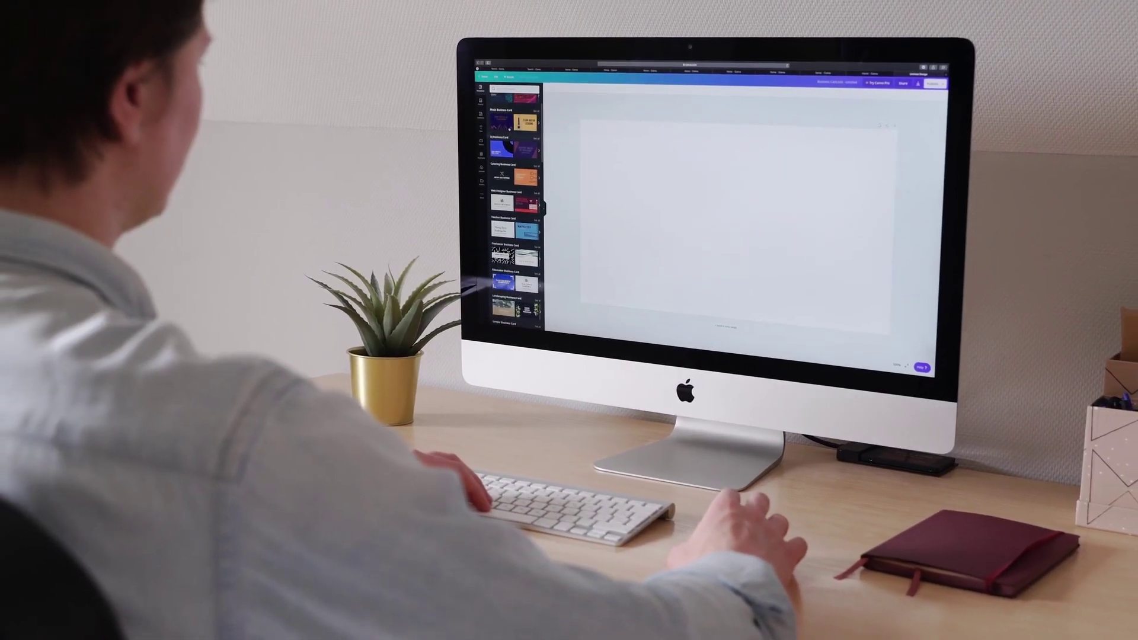
{"action": "scroll", "coordinate": [514, 207], "scroll_direction": "down", "scroll_amount": 5}
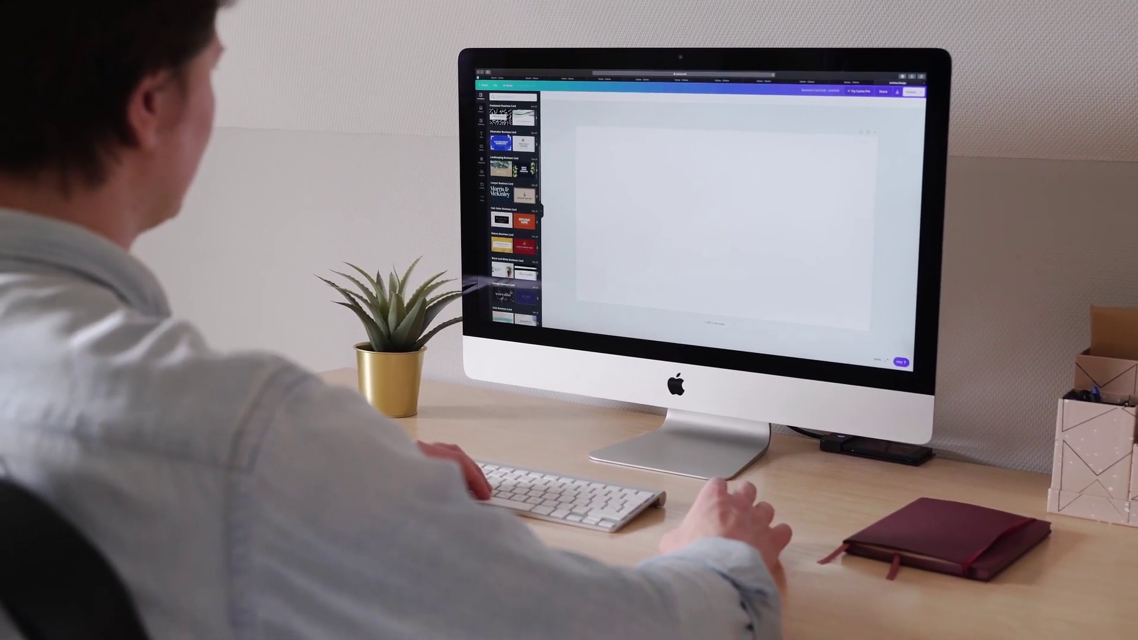
{"action": "left_click", "coordinate": [524, 143]}
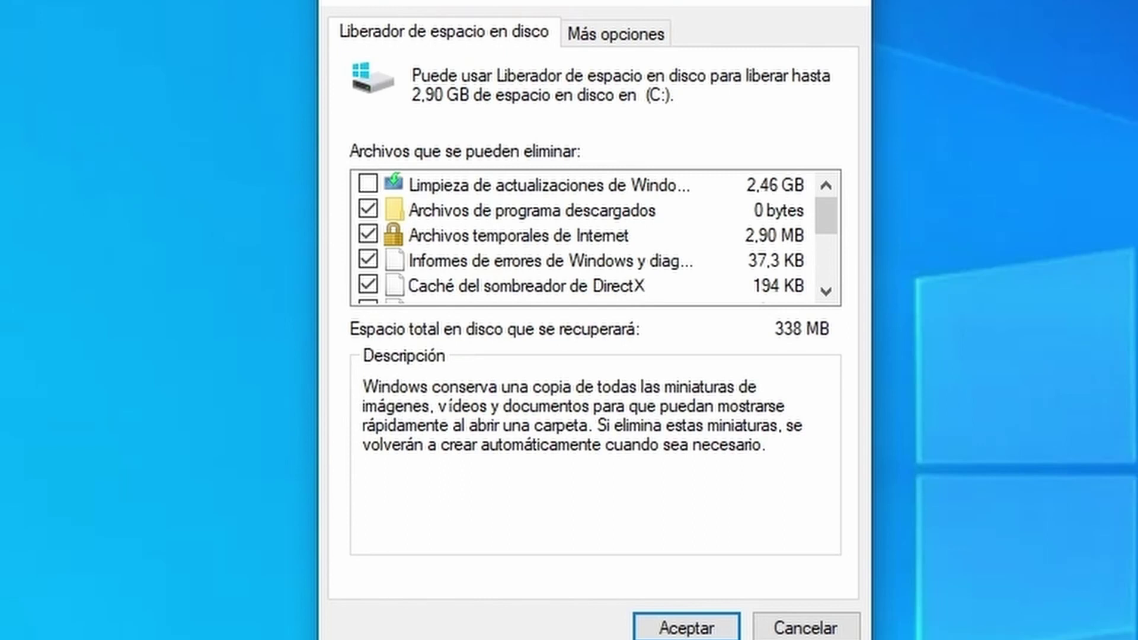
{"action": "left_click", "coordinate": [644, 35]}
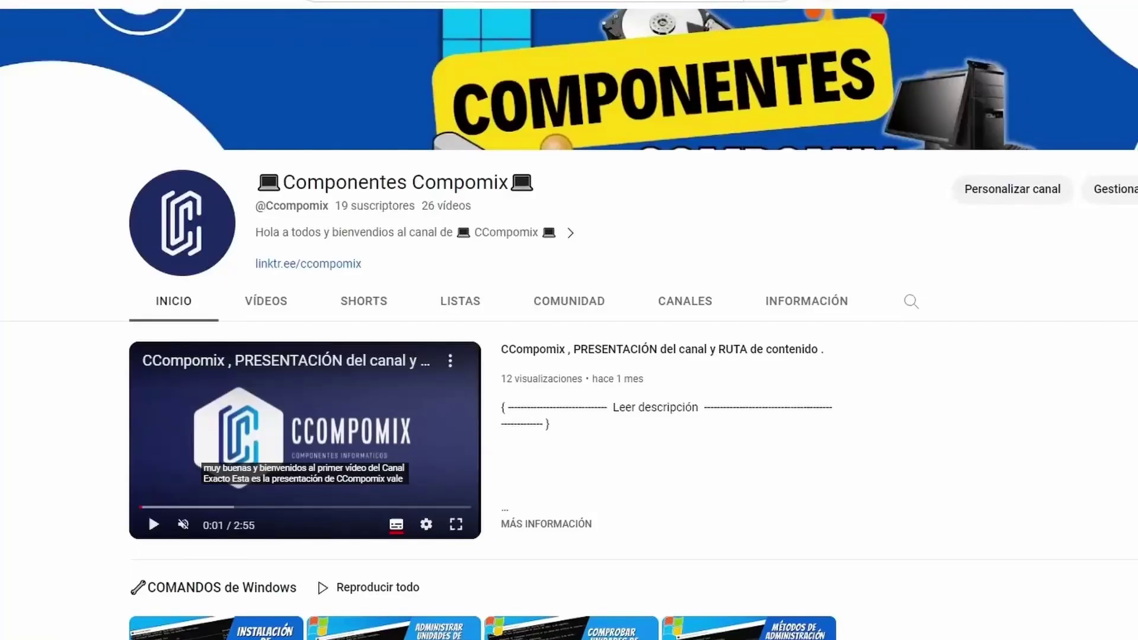
{"action": "scroll", "coordinate": [708, 222], "scroll_direction": "up", "scroll_amount": 2}
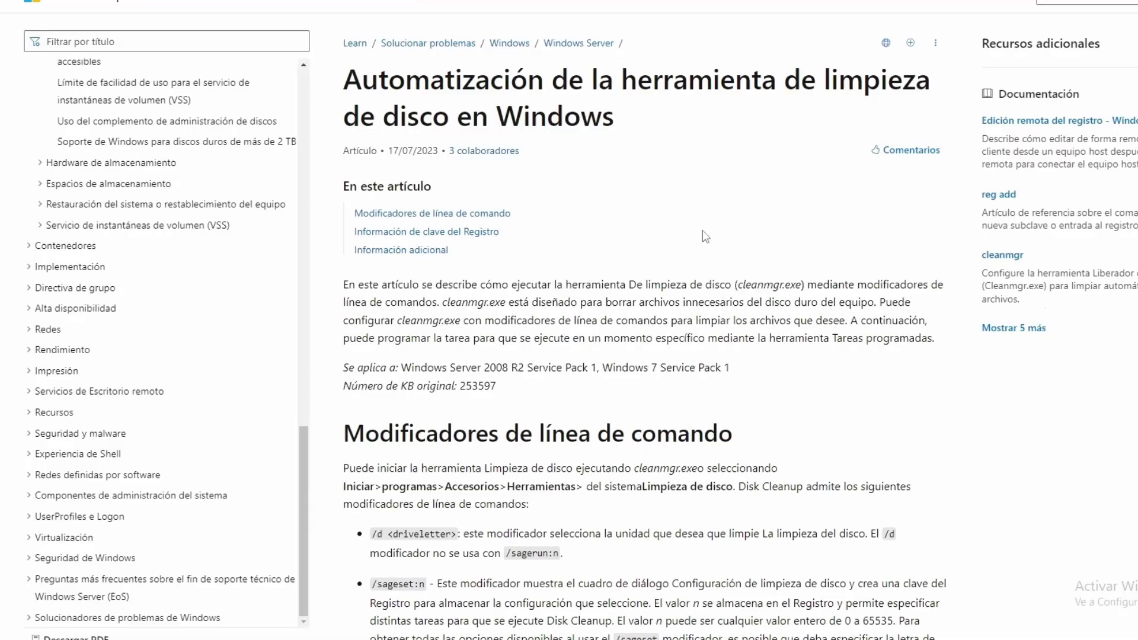
- Read through the Microsoft Learn article on automating the Disk Cleanup tool, including its command-line switches, cleanup options and registry key information
{"action": "scroll", "coordinate": [704, 231], "scroll_direction": "down", "scroll_amount": 2}
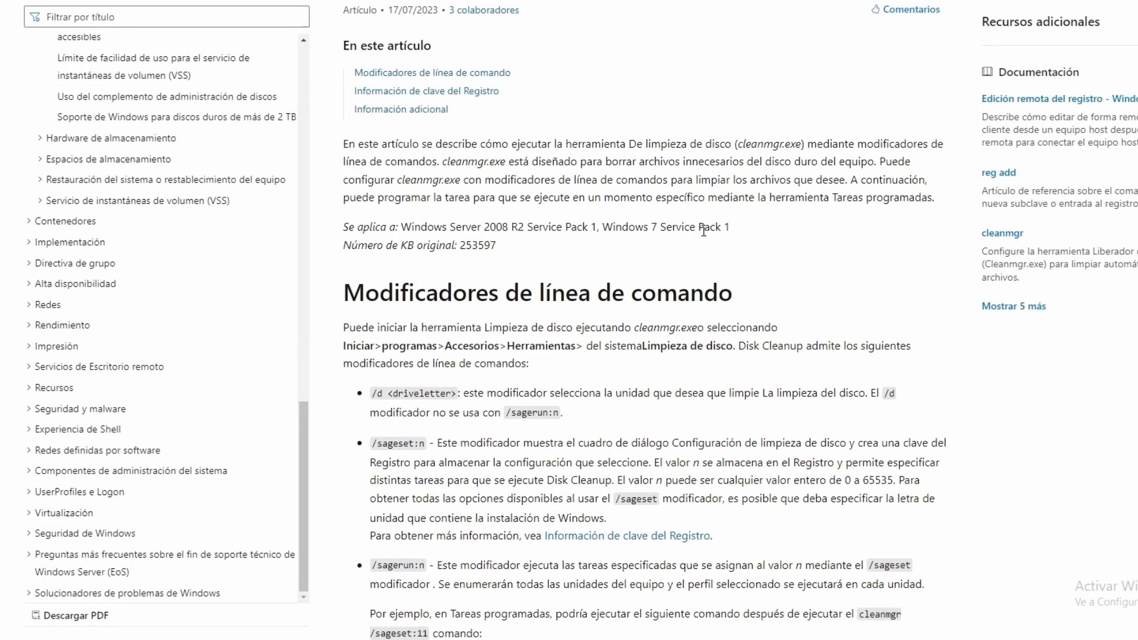
{"action": "scroll", "coordinate": [703, 231], "scroll_direction": "down", "scroll_amount": 6}
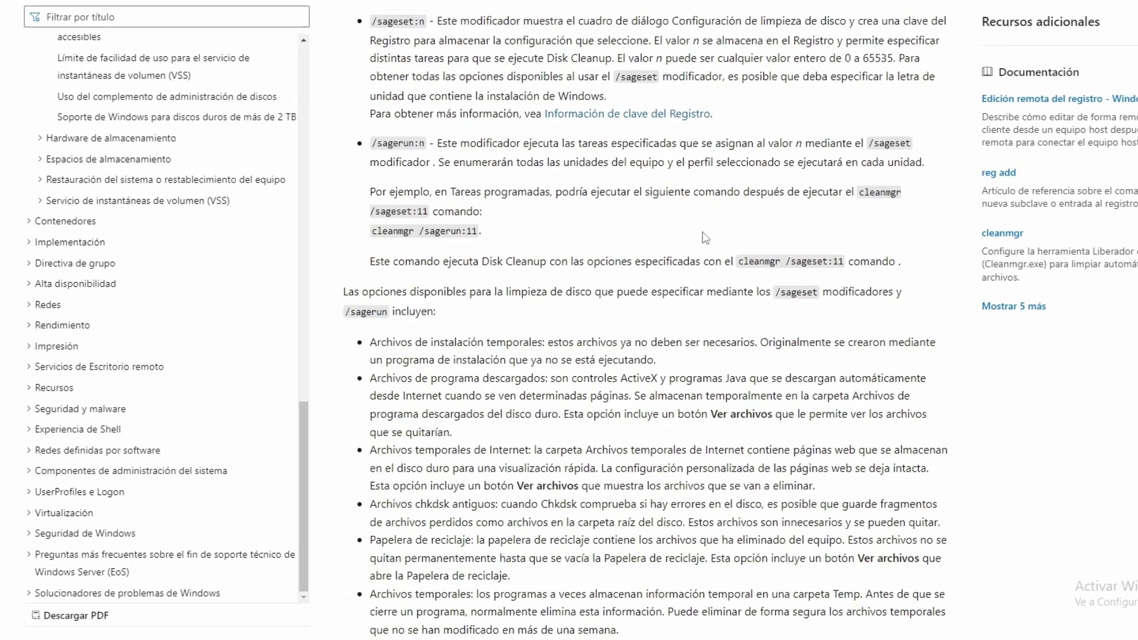
{"action": "scroll", "coordinate": [706, 237], "scroll_direction": "down", "scroll_amount": 4}
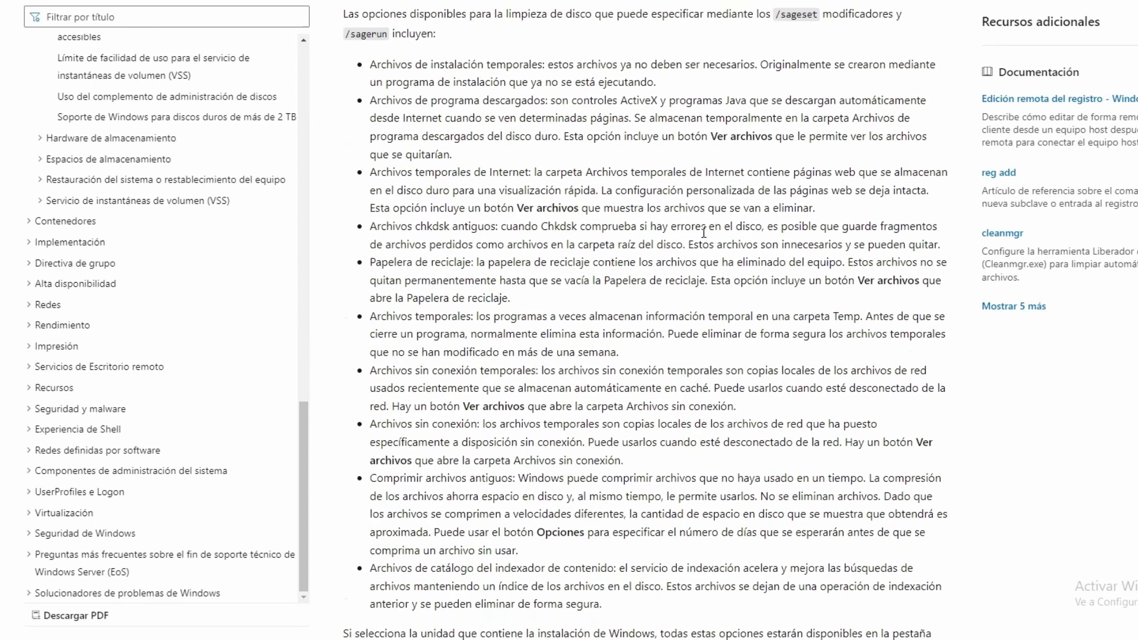
{"action": "scroll", "coordinate": [704, 231], "scroll_direction": "down", "scroll_amount": 3}
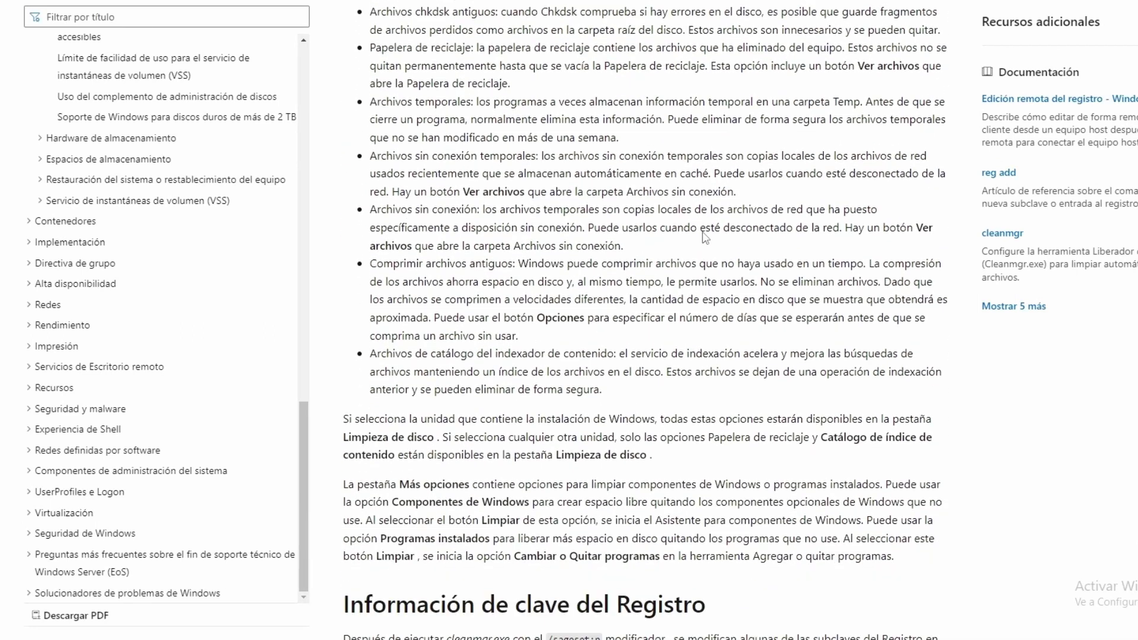
{"action": "scroll", "coordinate": [706, 237], "scroll_direction": "down", "scroll_amount": 3}
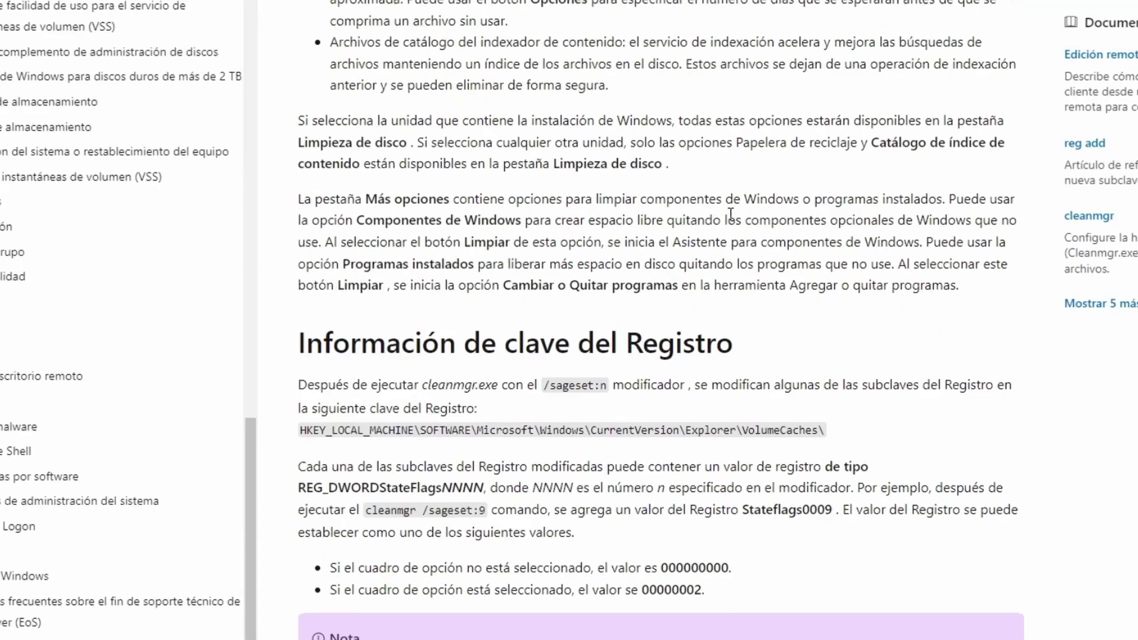
{"action": "scroll", "coordinate": [731, 213], "scroll_direction": "down", "scroll_amount": 3}
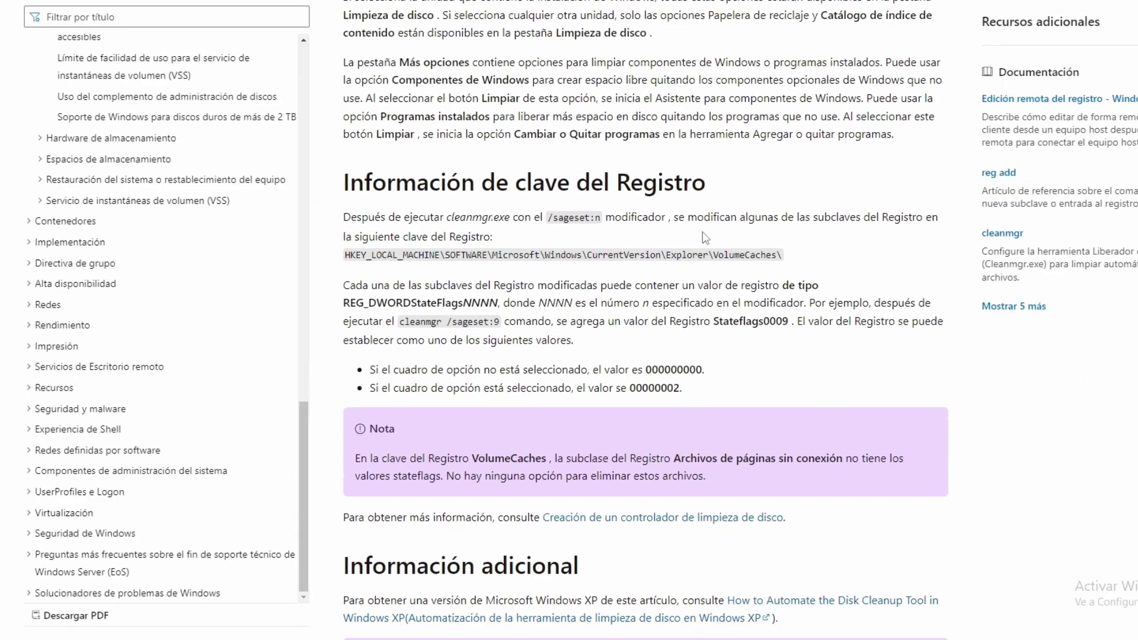
{"action": "scroll", "coordinate": [706, 237], "scroll_direction": "down", "scroll_amount": 3}
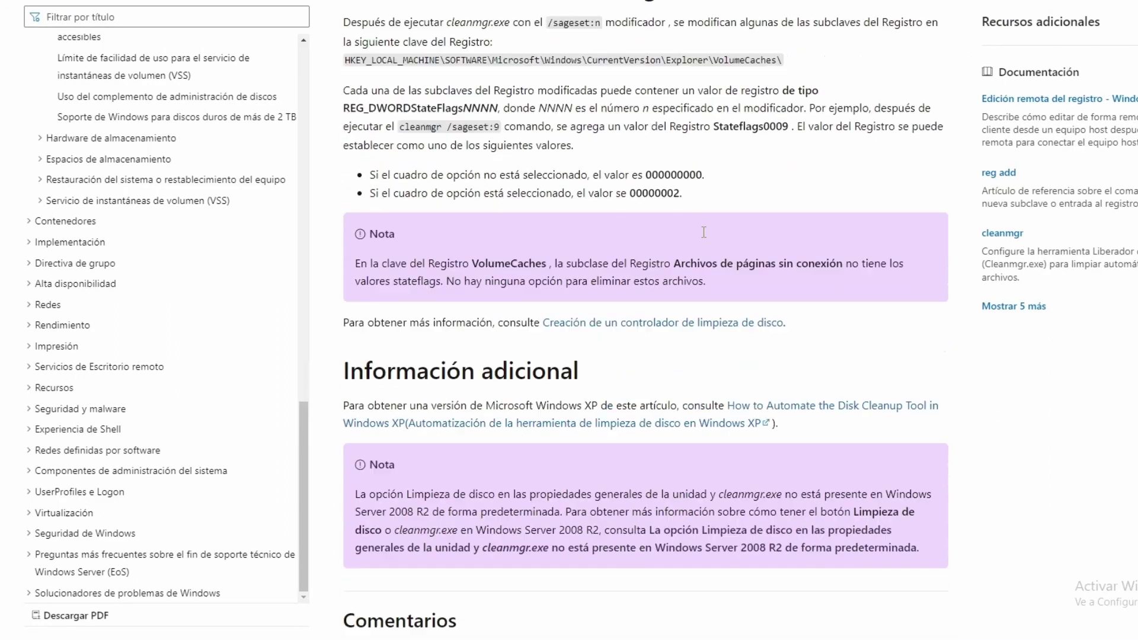
{"action": "scroll", "coordinate": [703, 232], "scroll_direction": "down", "scroll_amount": 3}
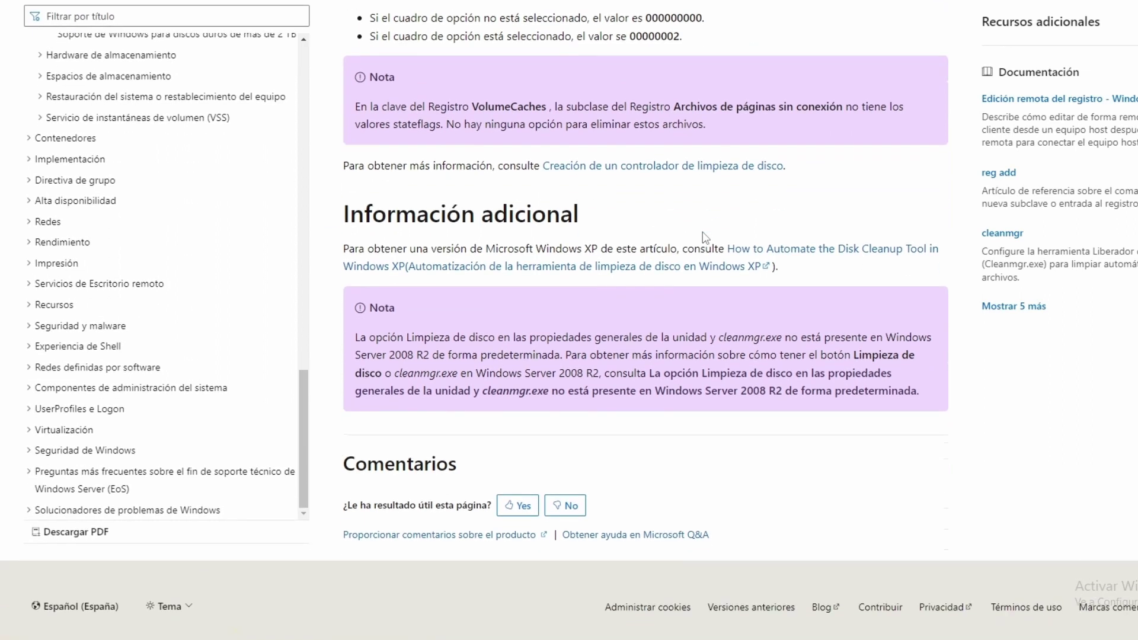
{"action": "scroll", "coordinate": [705, 237], "scroll_direction": "up", "scroll_amount": 4}
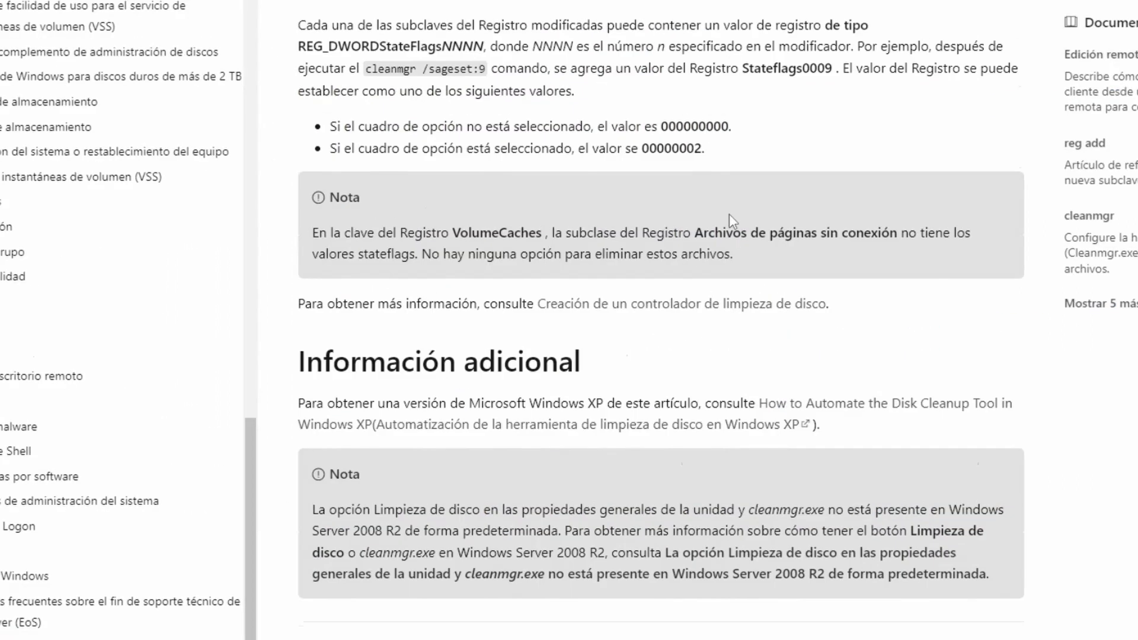
{"action": "scroll", "coordinate": [706, 237], "scroll_direction": "up", "scroll_amount": 5}
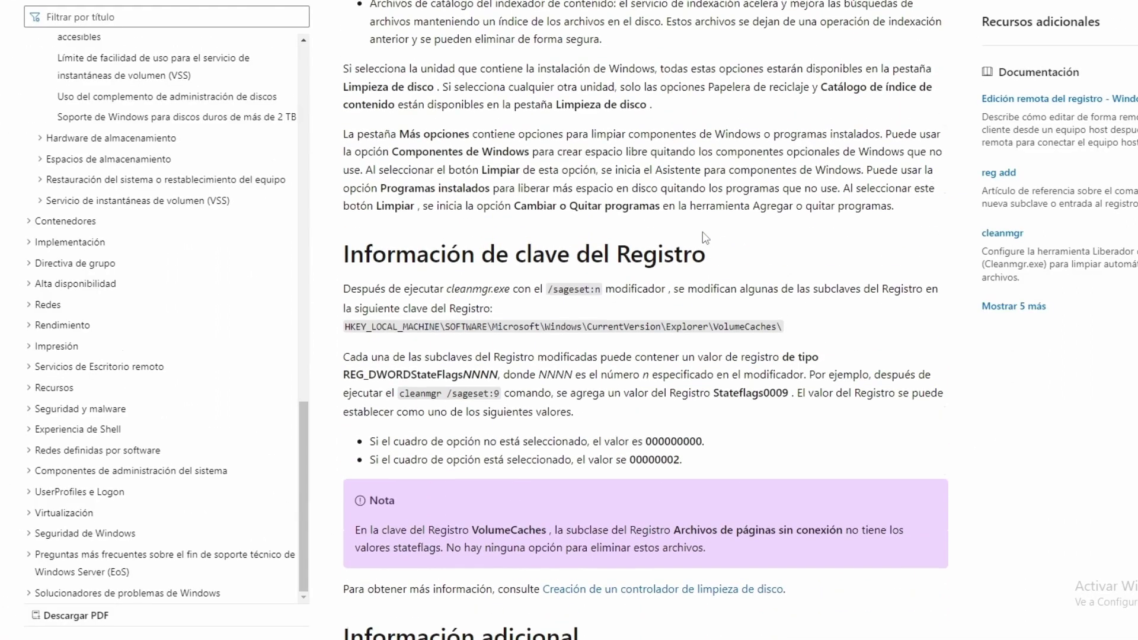
{"action": "scroll", "coordinate": [706, 237], "scroll_direction": "up", "scroll_amount": 4}
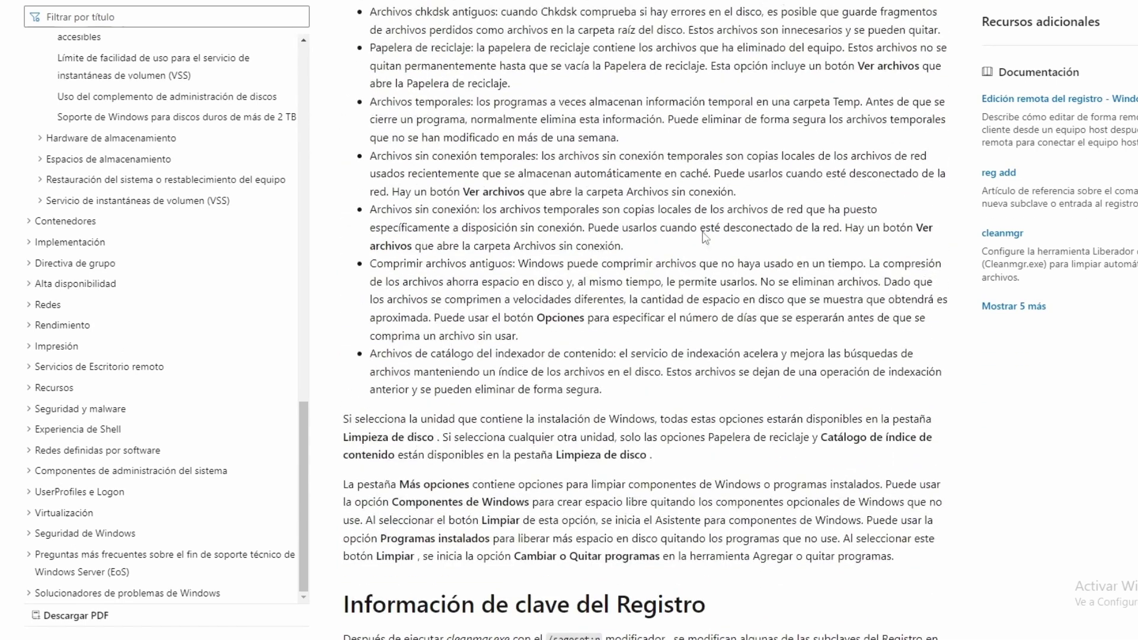
{"action": "scroll", "coordinate": [704, 237], "scroll_direction": "up", "scroll_amount": 3}
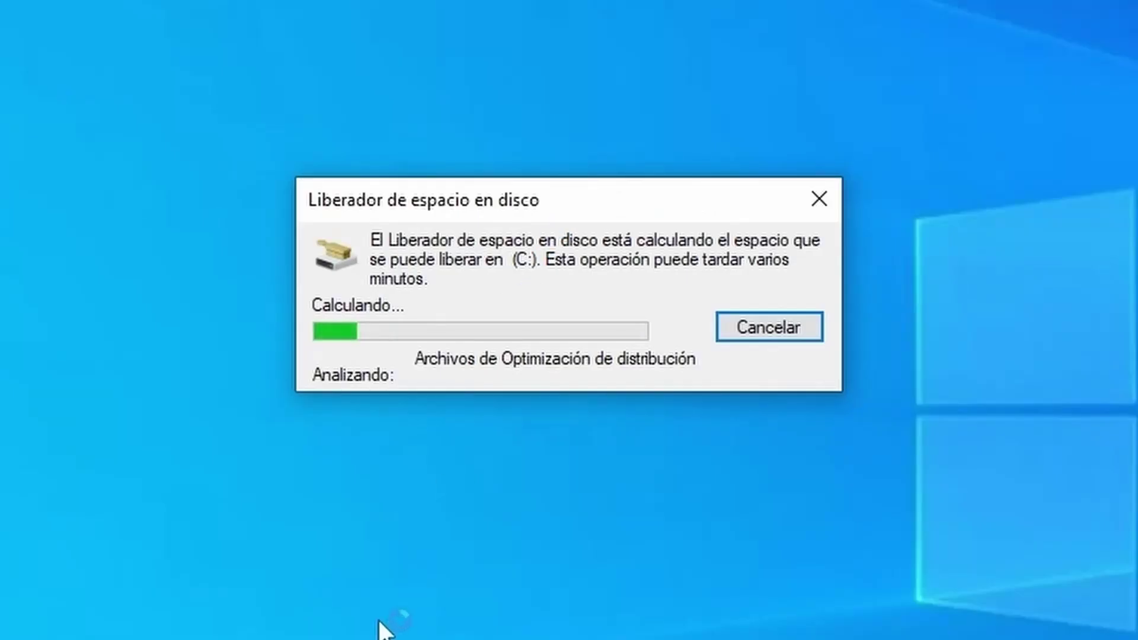
{"action": "left_click", "coordinate": [25, 611]}
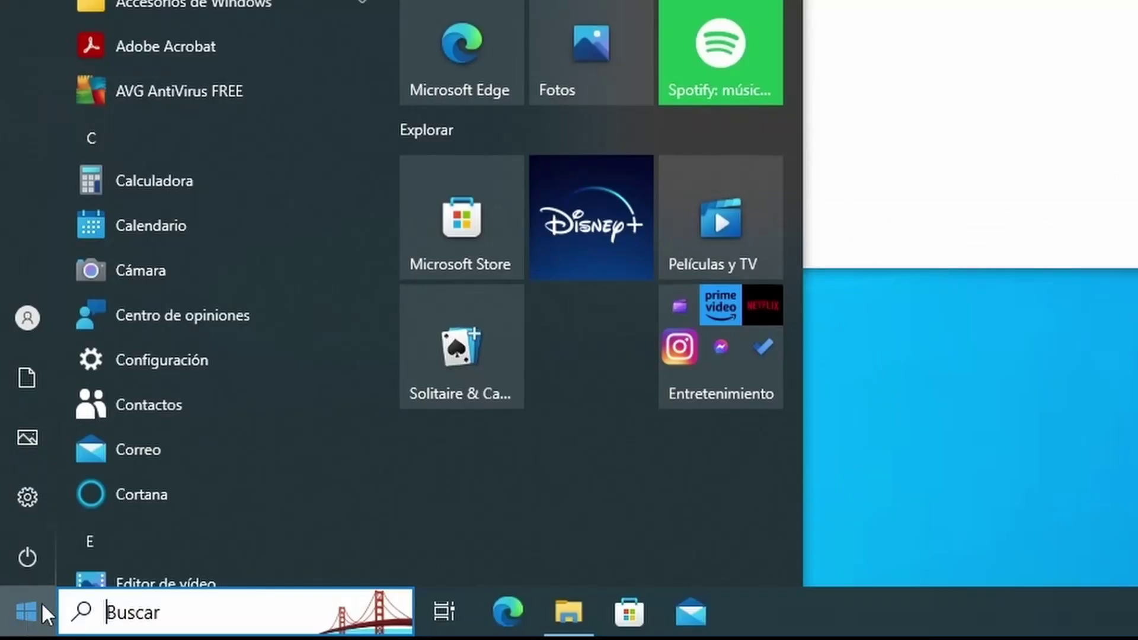
{"action": "key", "text": "Escape"}
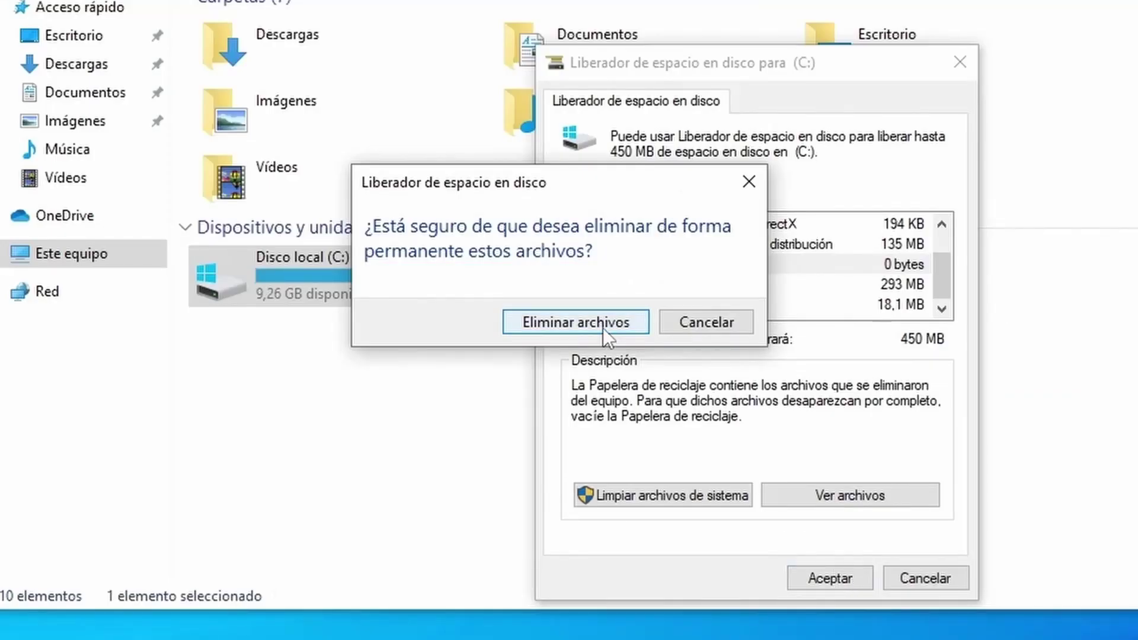
- Confirm the permanent deletion of the files selected for Disk Cleanup on drive C:
{"action": "left_click", "coordinate": [603, 328]}
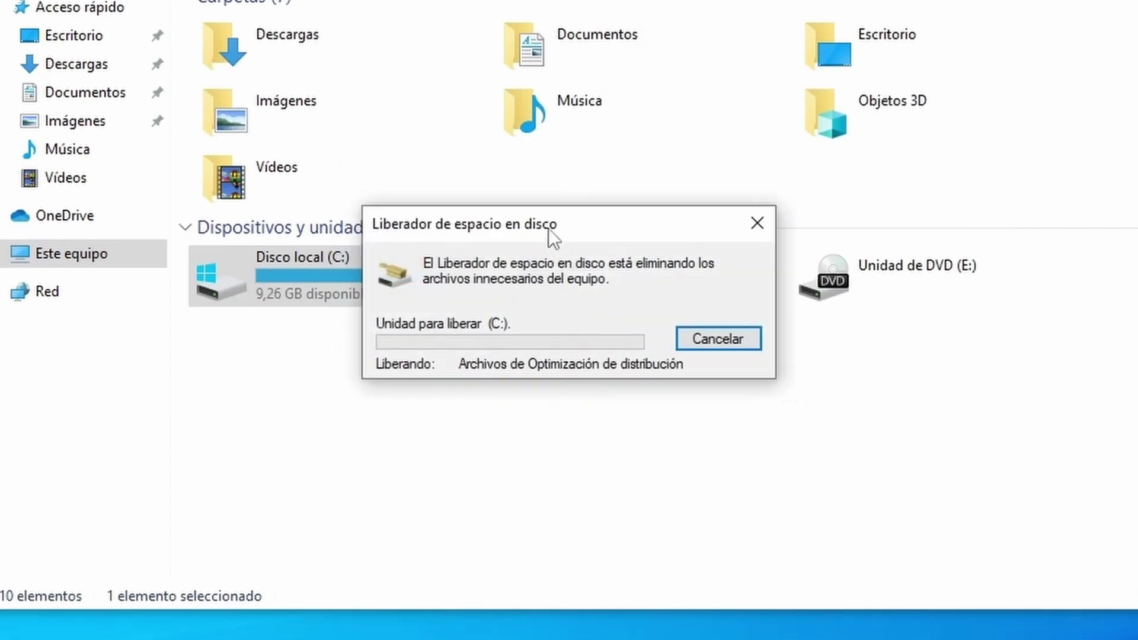
{"action": "left_click_drag", "start_coordinate": [553, 237], "coordinate": [712, 231]}
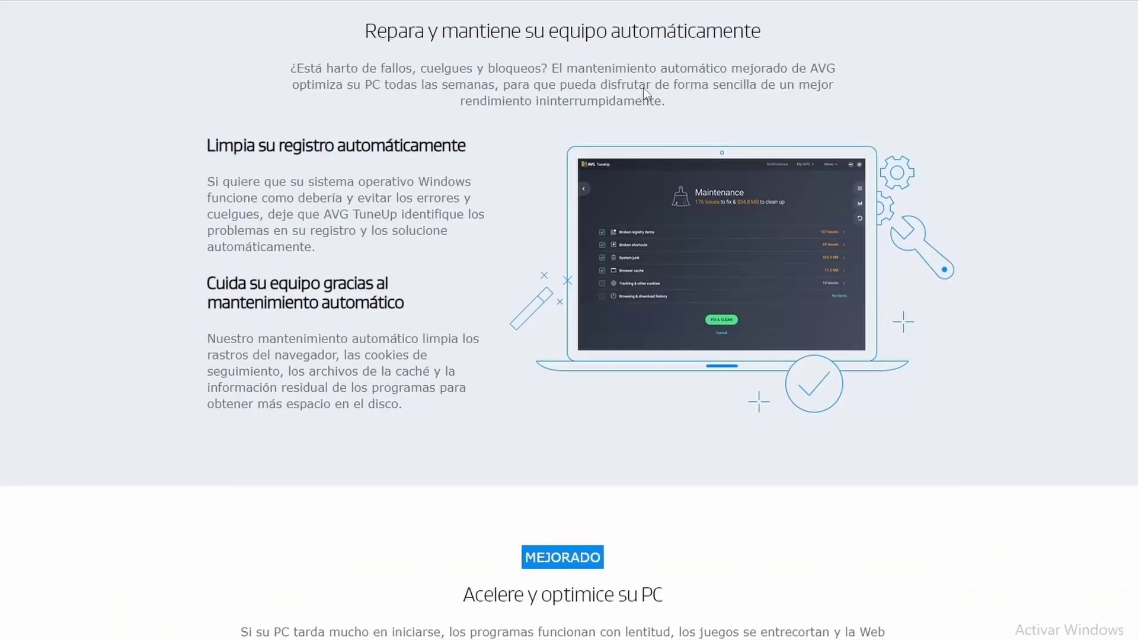
- Examine the features and plan comparisons on the AVG TuneUp, Clean Master and CCleaner product pages
{"action": "scroll", "coordinate": [643, 89], "scroll_direction": "down", "scroll_amount": 2}
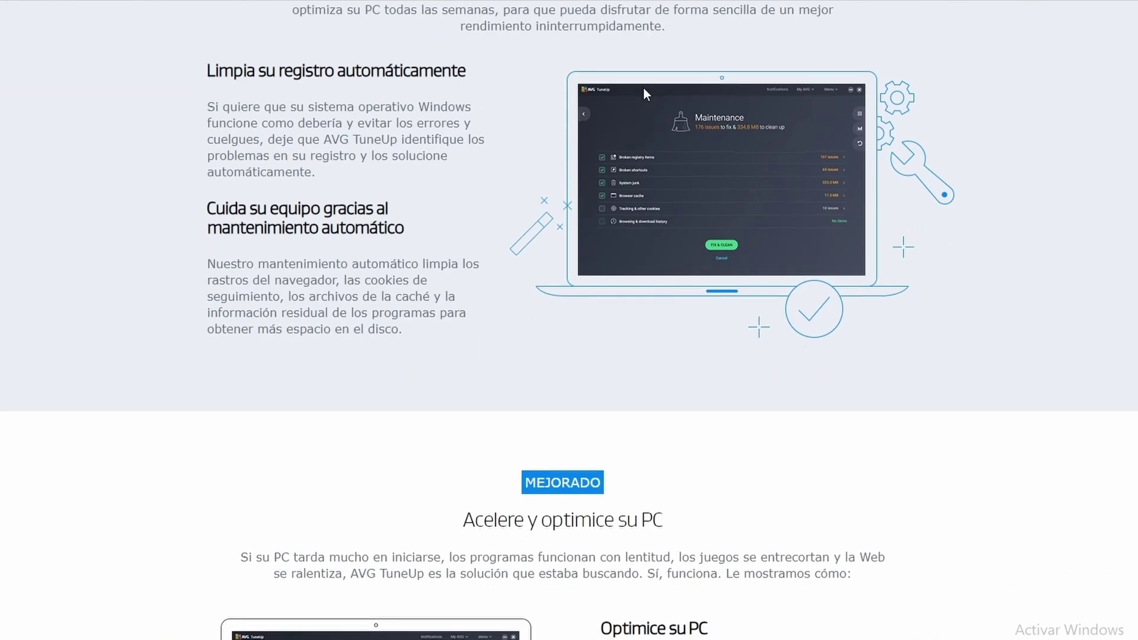
{"action": "scroll", "coordinate": [644, 89], "scroll_direction": "down", "scroll_amount": 1}
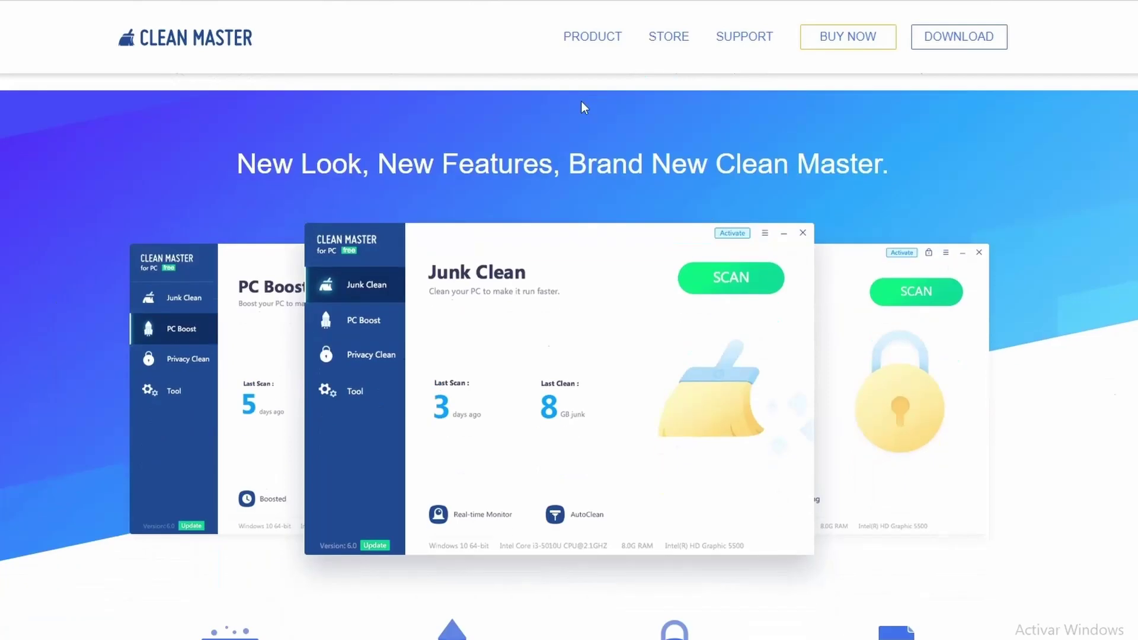
{"action": "scroll", "coordinate": [582, 103], "scroll_direction": "down", "scroll_amount": 4}
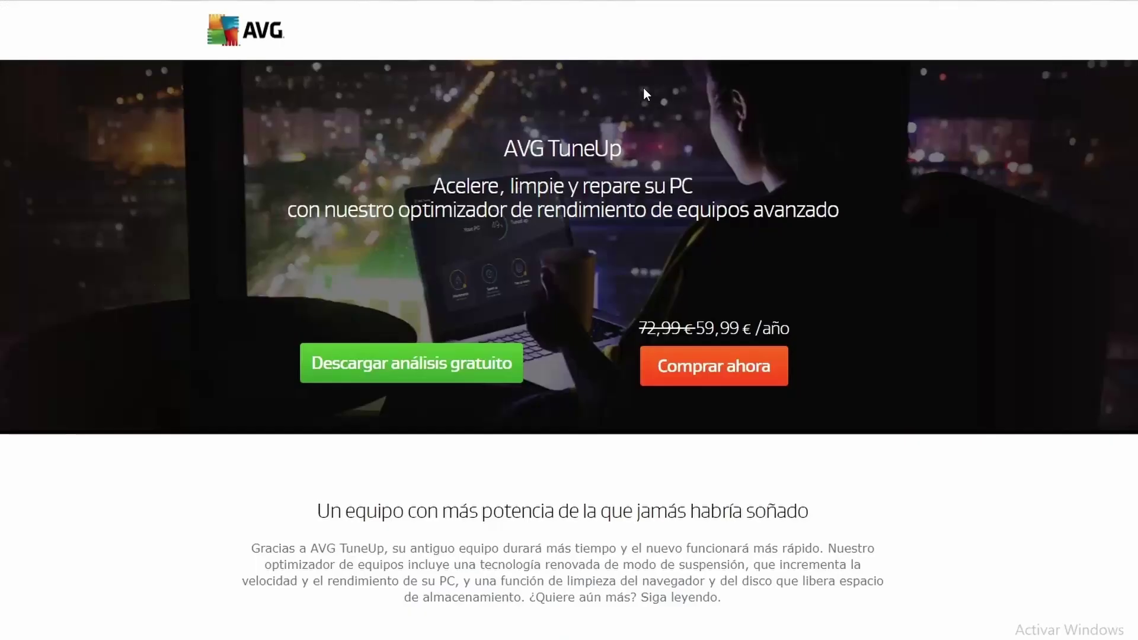
{"action": "scroll", "coordinate": [646, 93], "scroll_direction": "down", "scroll_amount": 3}
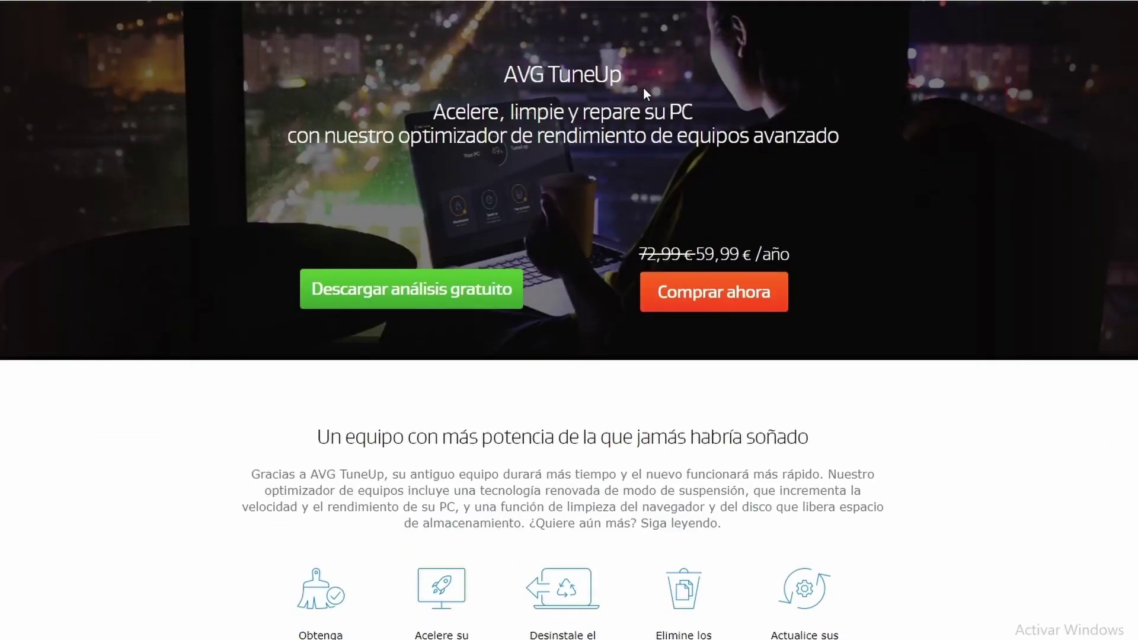
{"action": "scroll", "coordinate": [646, 93], "scroll_direction": "down", "scroll_amount": 4}
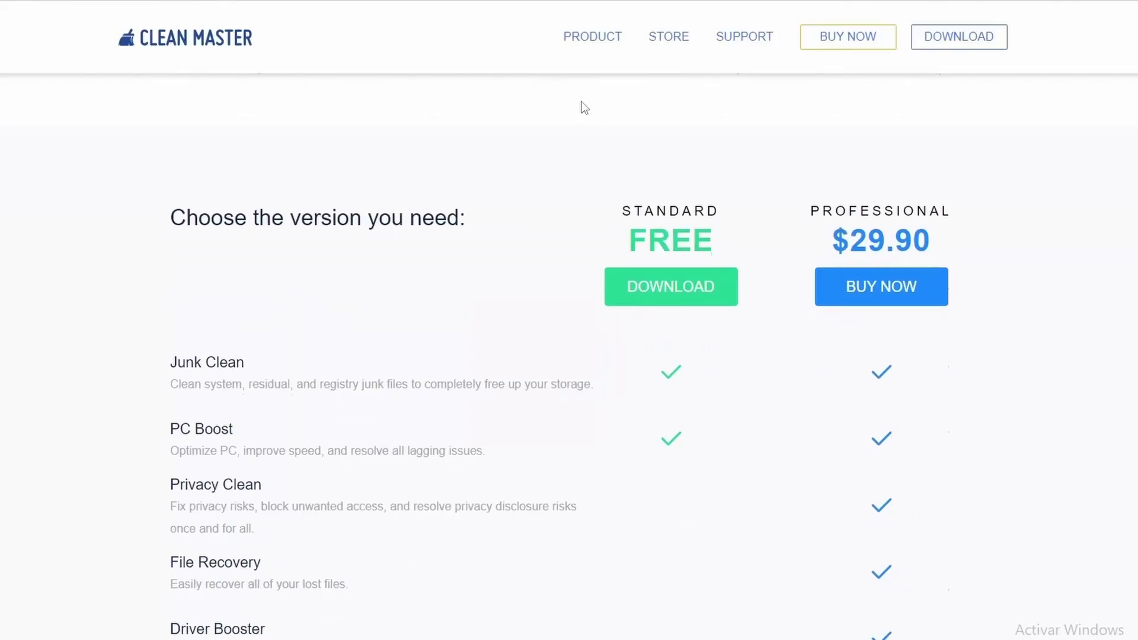
{"action": "scroll", "coordinate": [580, 104], "scroll_direction": "down", "scroll_amount": 2}
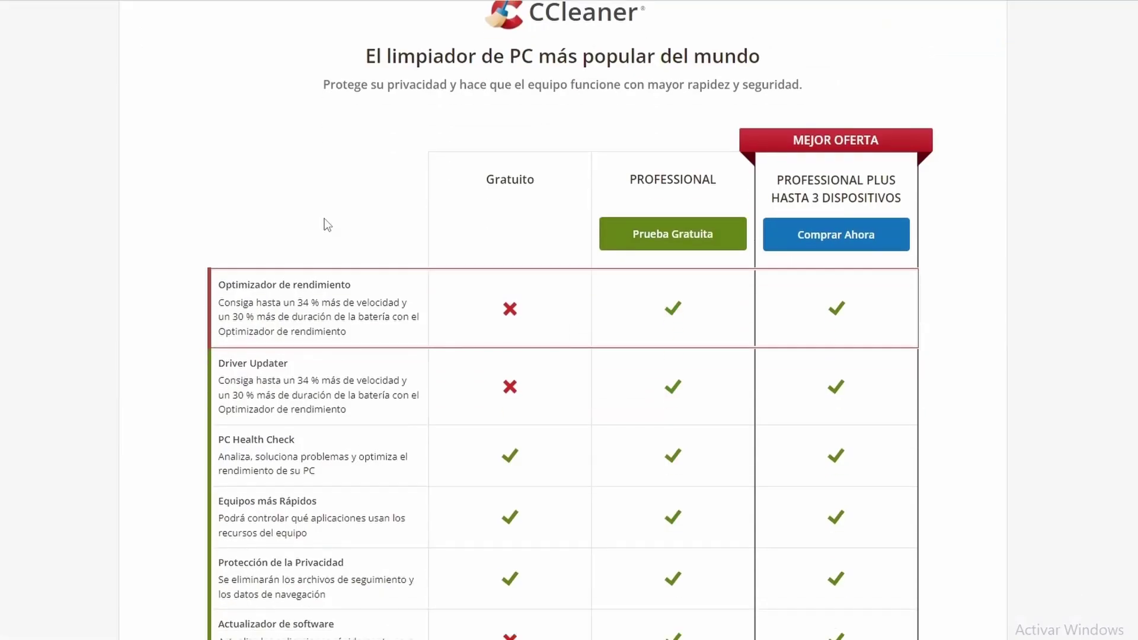
{"action": "scroll", "coordinate": [325, 218], "scroll_direction": "down", "scroll_amount": 4}
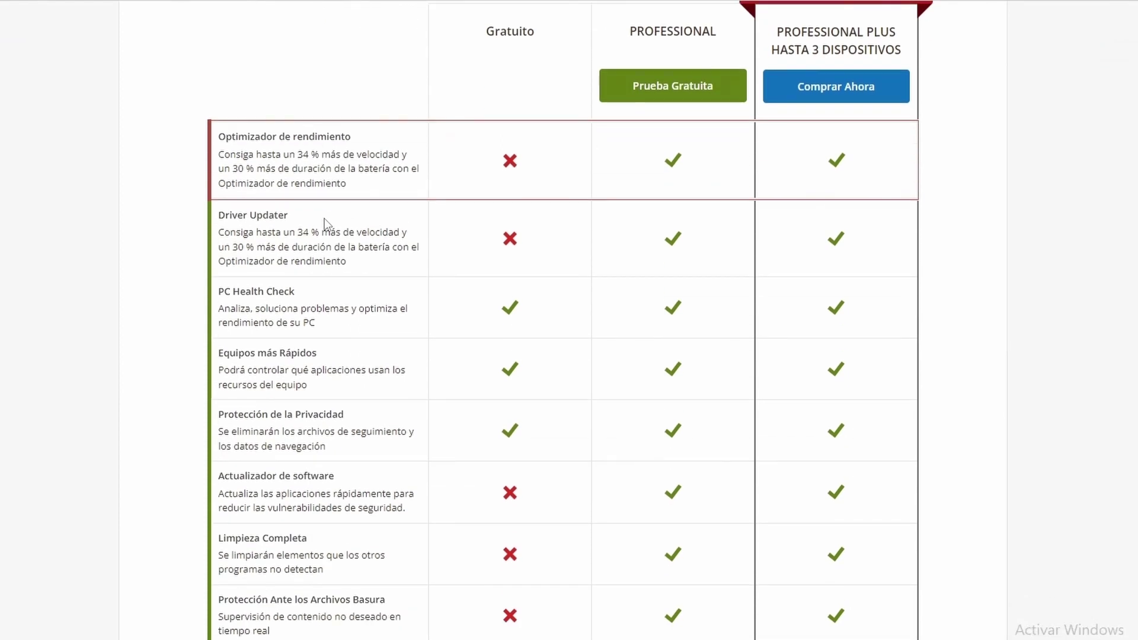
{"action": "scroll", "coordinate": [325, 218], "scroll_direction": "down", "scroll_amount": 5}
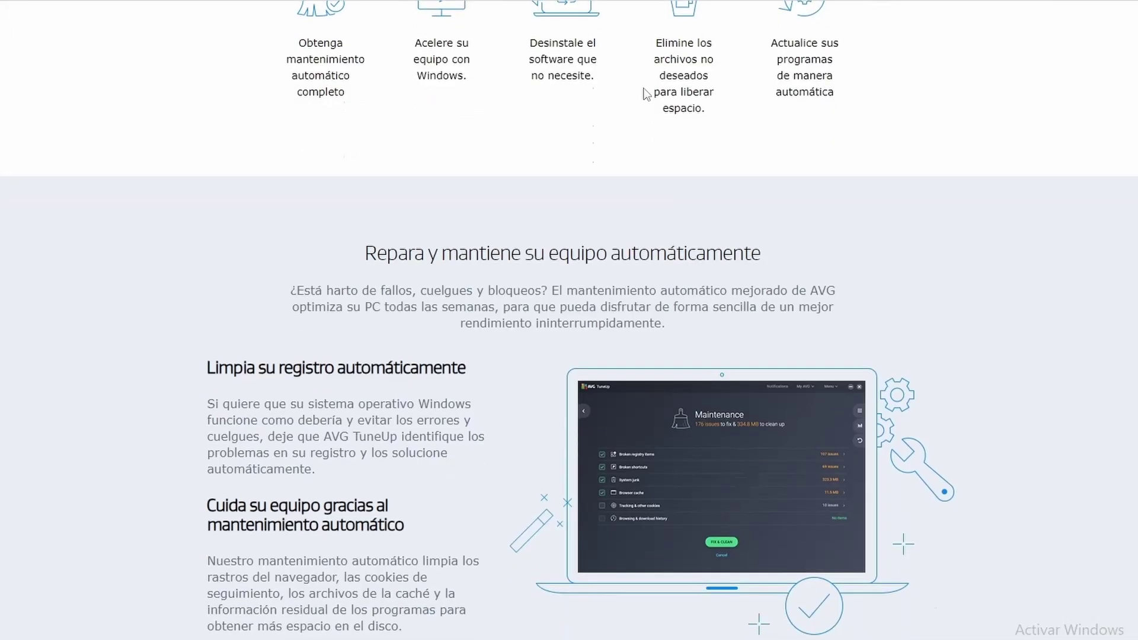
{"action": "scroll", "coordinate": [646, 95], "scroll_direction": "down", "scroll_amount": 2}
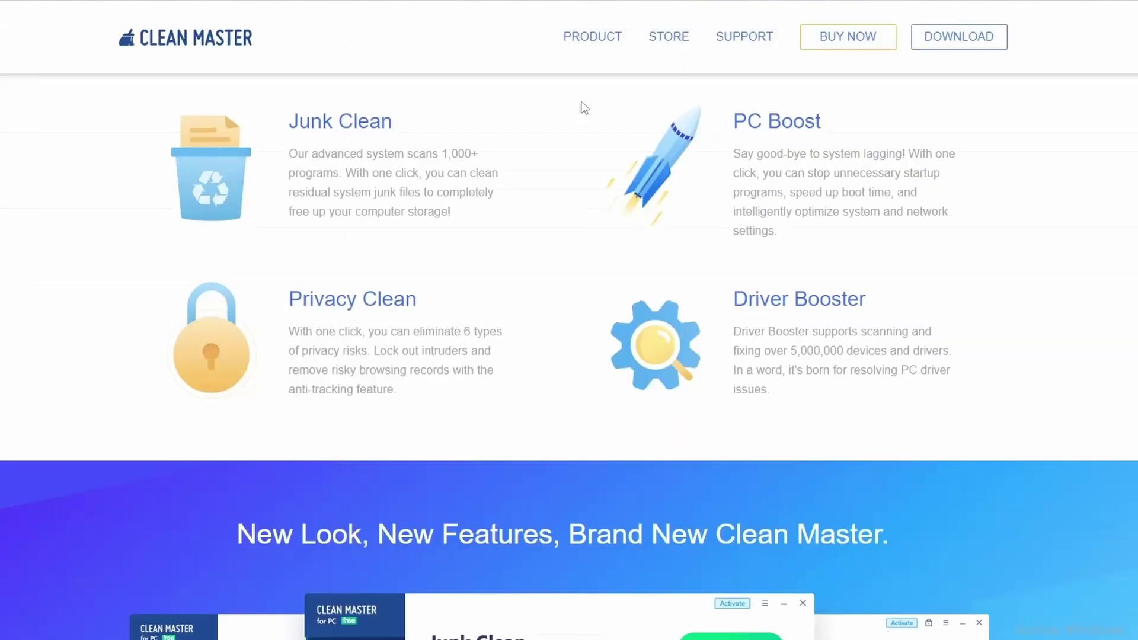
{"action": "scroll", "coordinate": [582, 106], "scroll_direction": "down", "scroll_amount": 2}
{"action": "scroll", "coordinate": [584, 107], "scroll_direction": "down", "scroll_amount": 5}
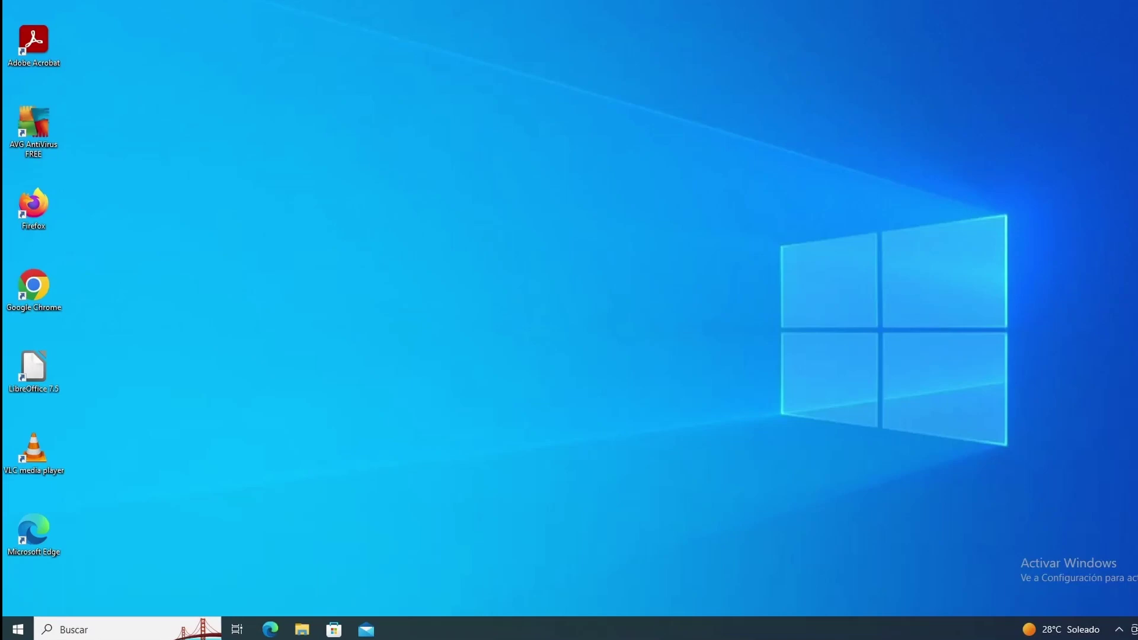
{"action": "type", "text": "lim"}
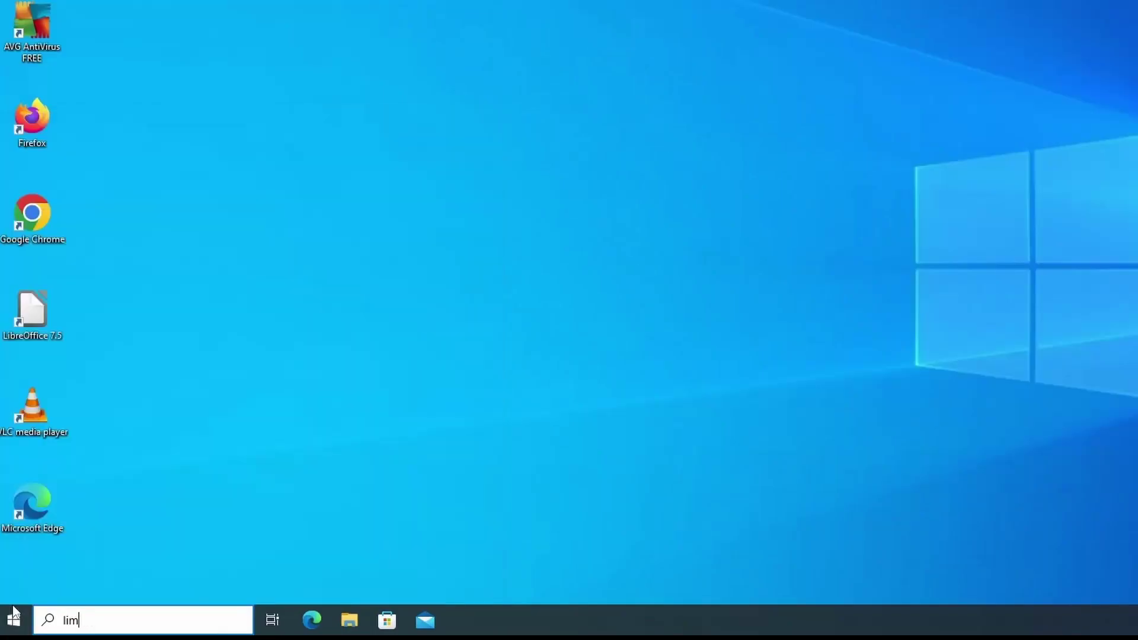
{"action": "type", "text": "piad"}
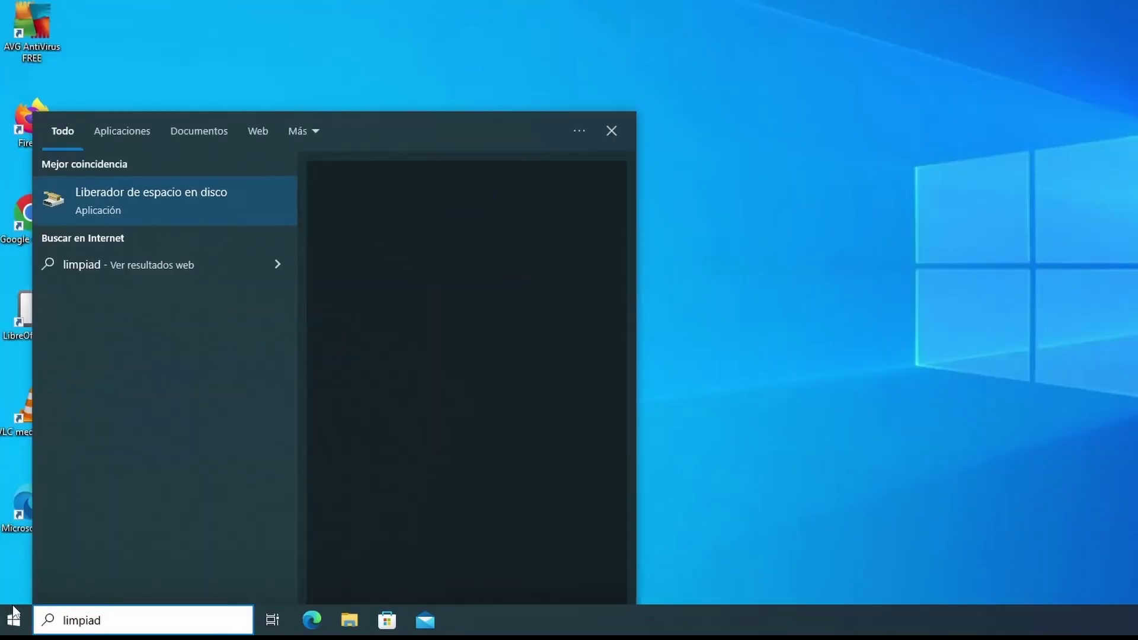
{"action": "key", "text": "BackSpace"}
{"action": "key", "text": "BackSpace"}
{"action": "key", "text": "BackSpace"}
{"action": "key", "text": "BackSpace"}
{"action": "key", "text": "BackSpace"}
{"action": "key", "text": "BackSpace"}
{"action": "key", "text": "BackSpace"}
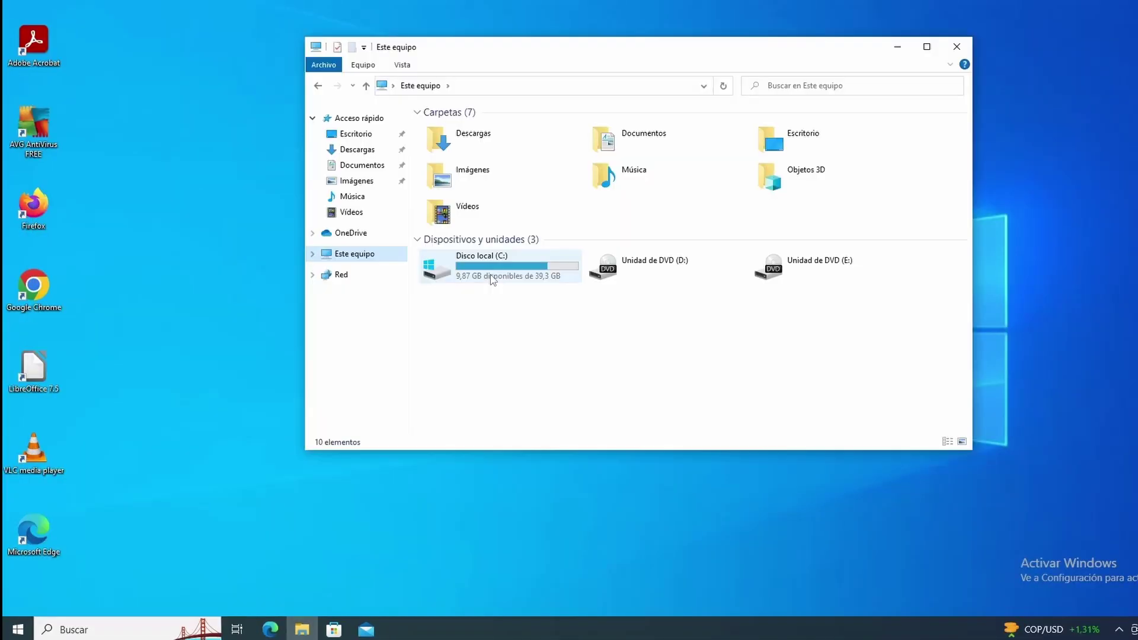
- Open the properties of the local disk (C:) from This PC
{"action": "right_click", "coordinate": [490, 275]}
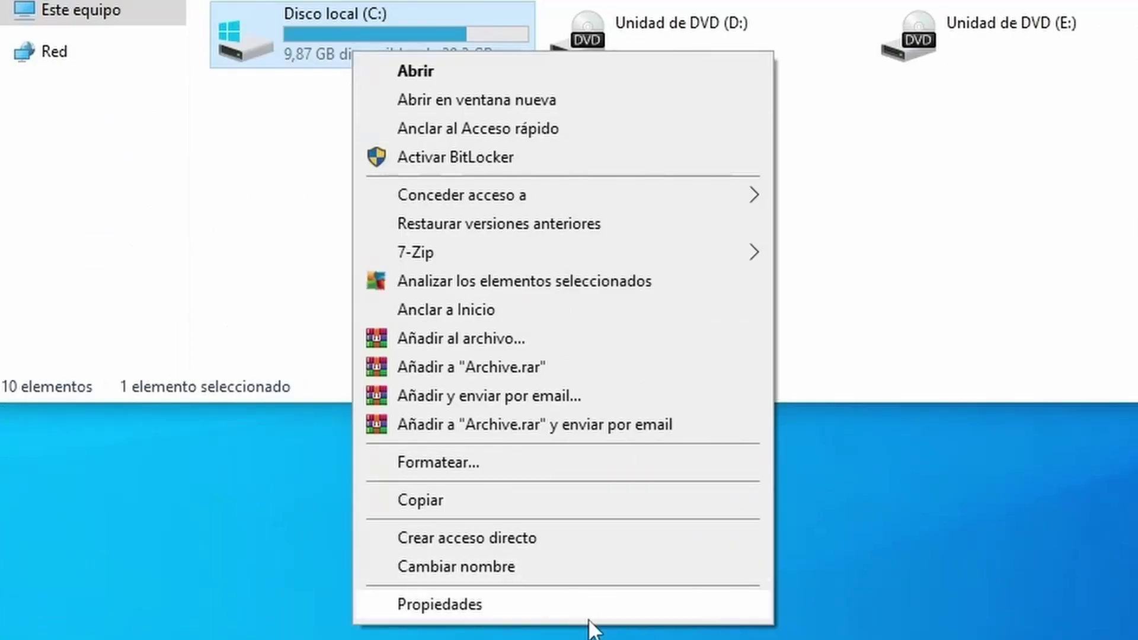
{"action": "left_click", "coordinate": [605, 554]}
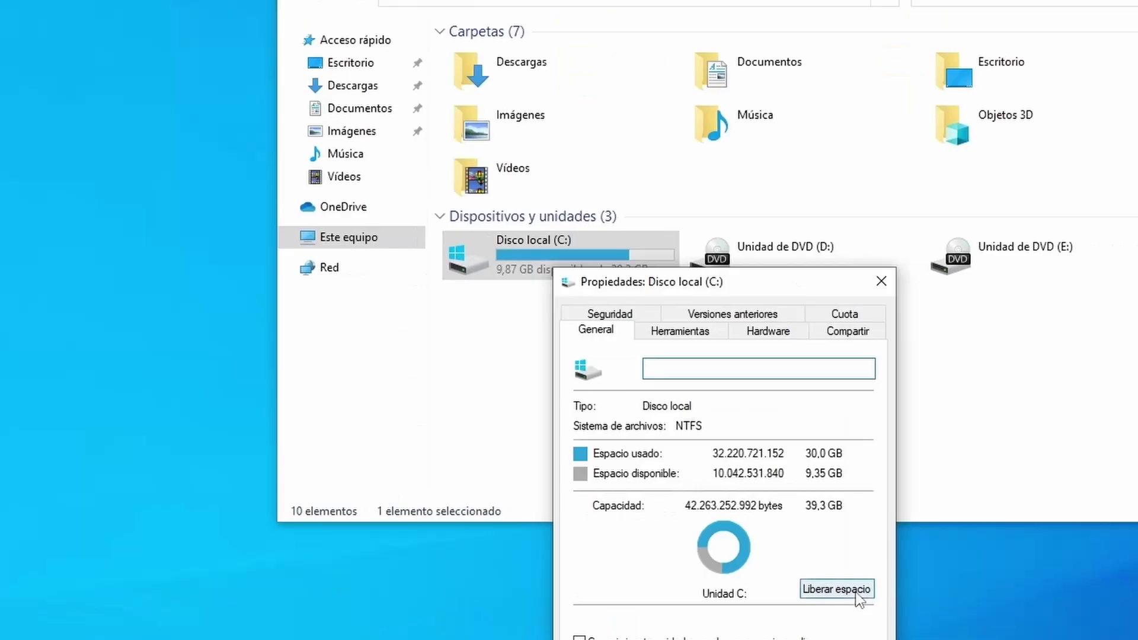
- Start Disk Cleanup from drive C:'s properties, and launch it as administrator from the cleanmgr search result
{"action": "left_click", "coordinate": [859, 599]}
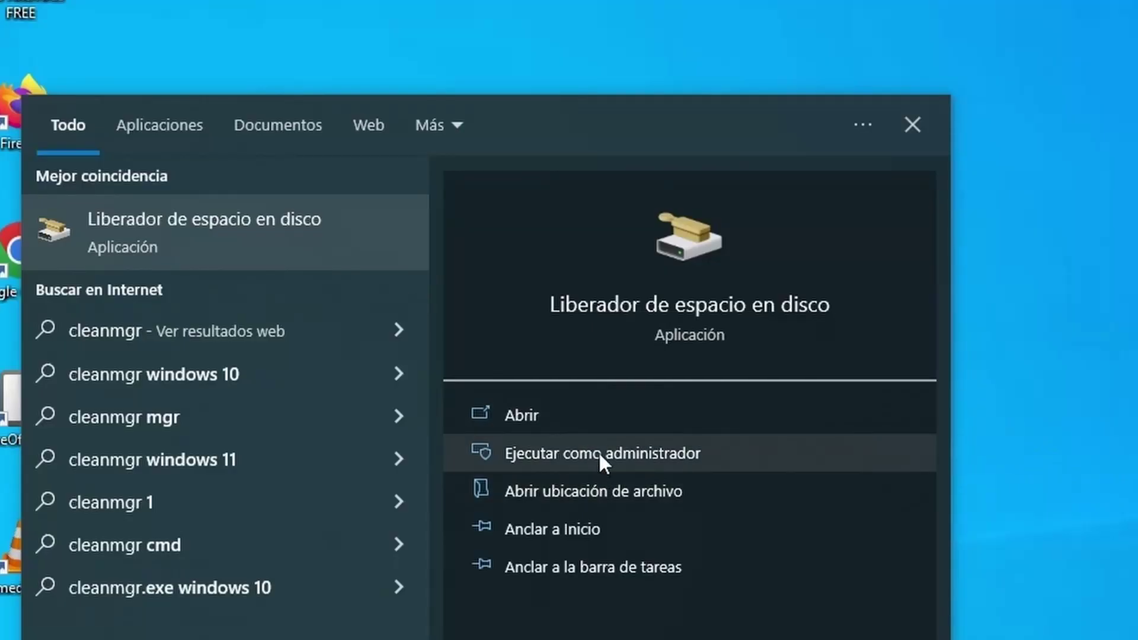
{"action": "key", "text": "shift+F10"}
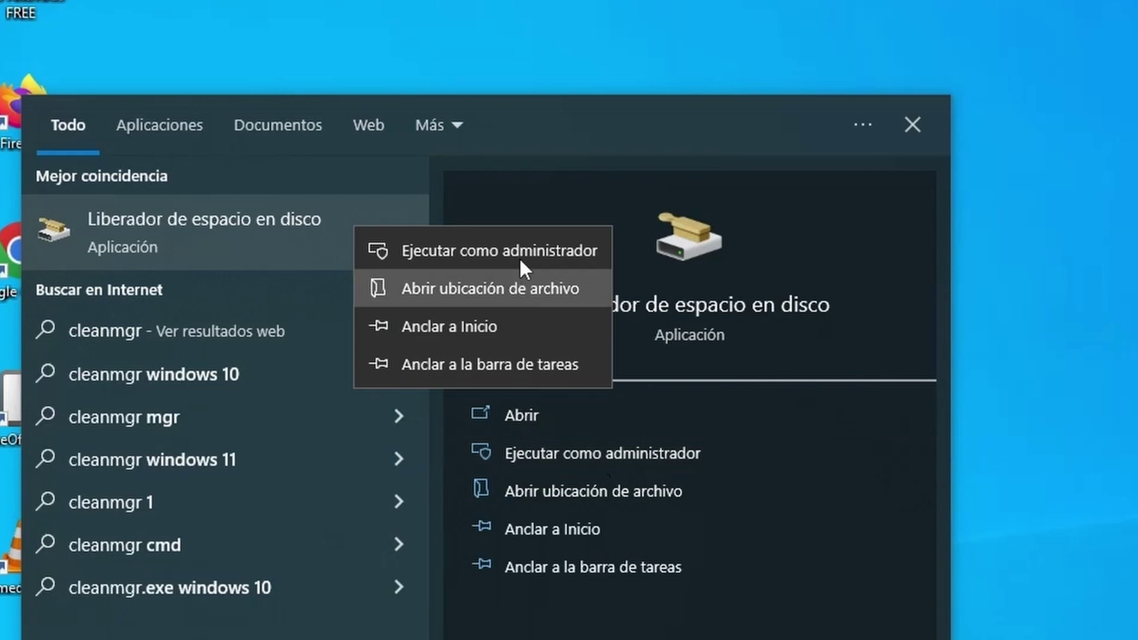
{"action": "key", "text": "Escape"}
{"action": "key", "text": "shift+F10"}
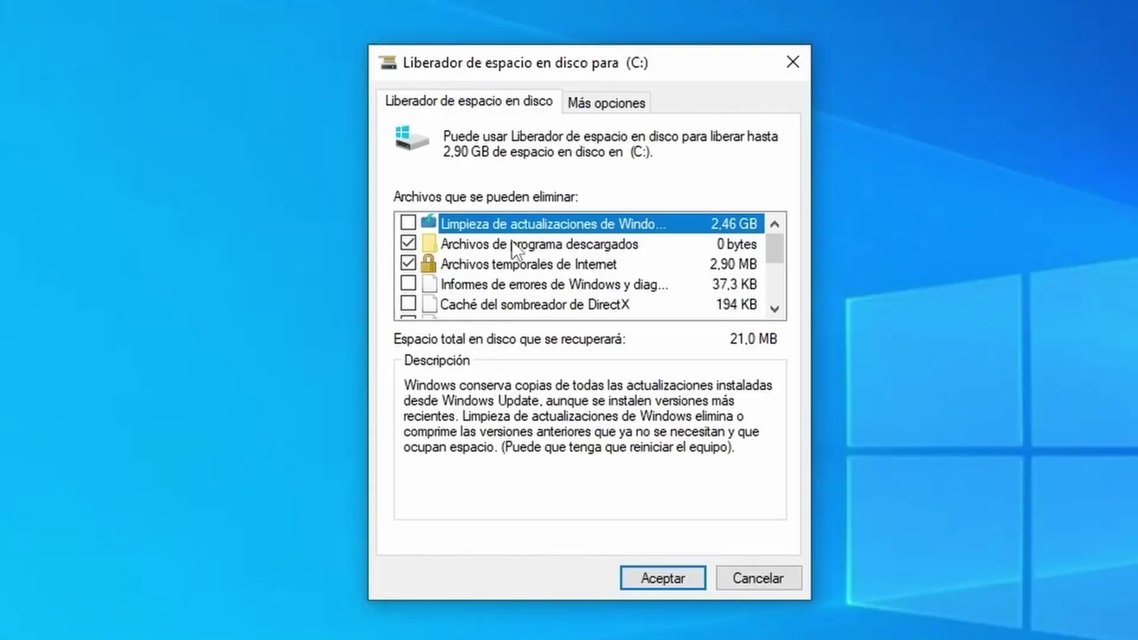
- Examine the Disk Cleanup categories and their descriptions, from downloaded program files and temporary Internet files to the Recycle Bin and temporary files
{"action": "scroll", "coordinate": [511, 240], "scroll_direction": "down", "scroll_amount": 1}
{"action": "scroll", "coordinate": [513, 249], "scroll_direction": "down", "scroll_amount": 1}
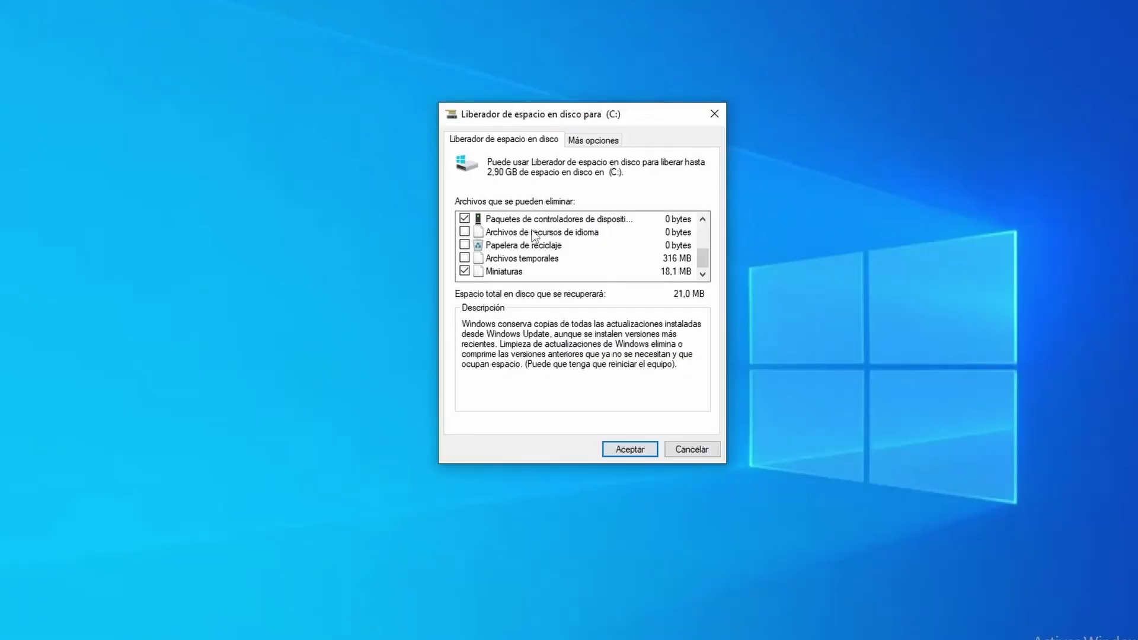
{"action": "scroll", "coordinate": [531, 230], "scroll_direction": "up", "scroll_amount": 2}
{"action": "left_click", "coordinate": [599, 233]}
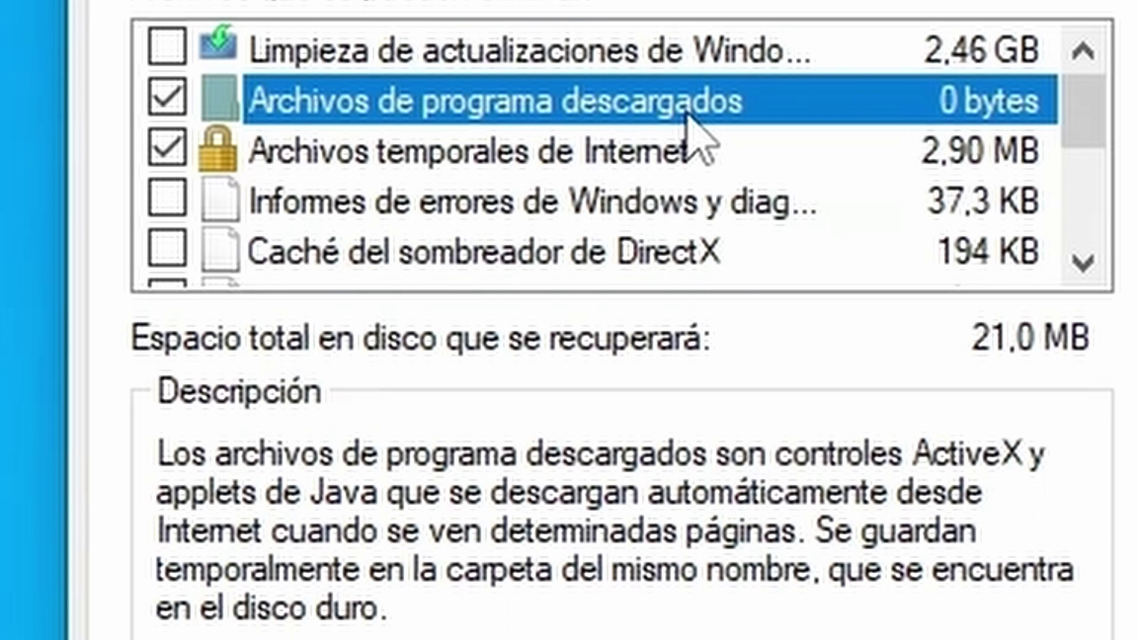
{"action": "left_click", "coordinate": [664, 165]}
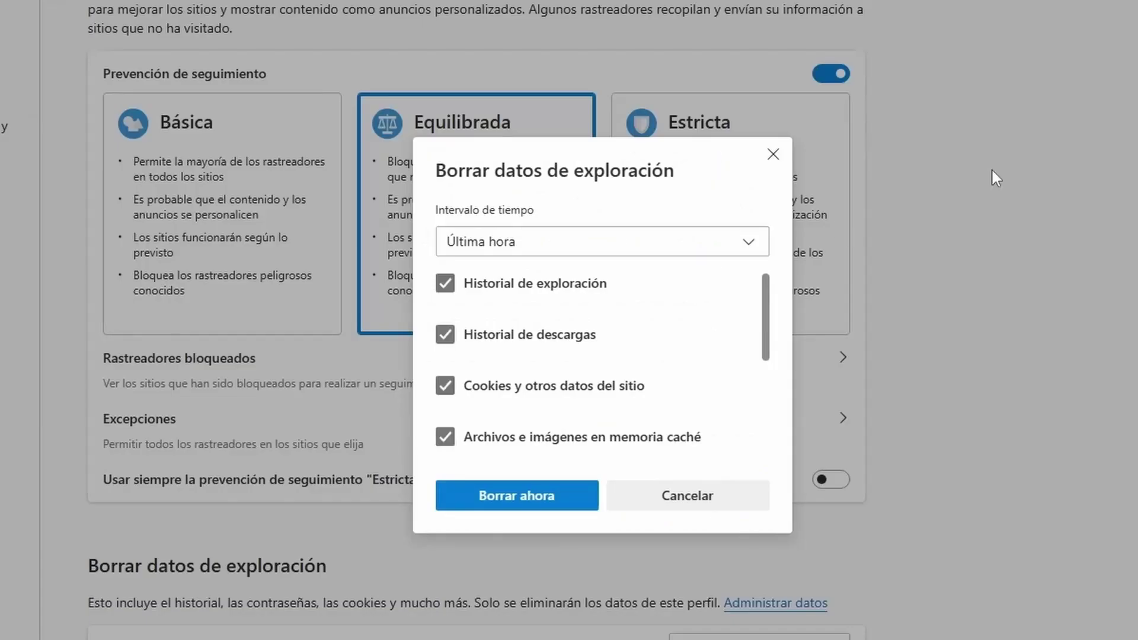
{"action": "left_click", "coordinate": [591, 256]}
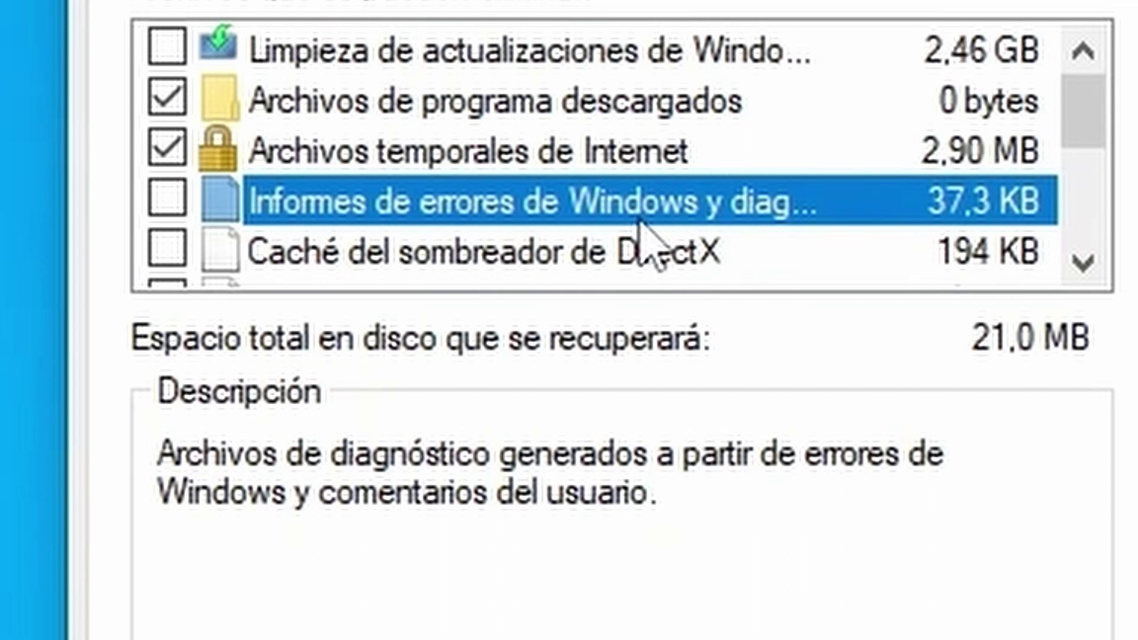
{"action": "left_click", "coordinate": [658, 250]}
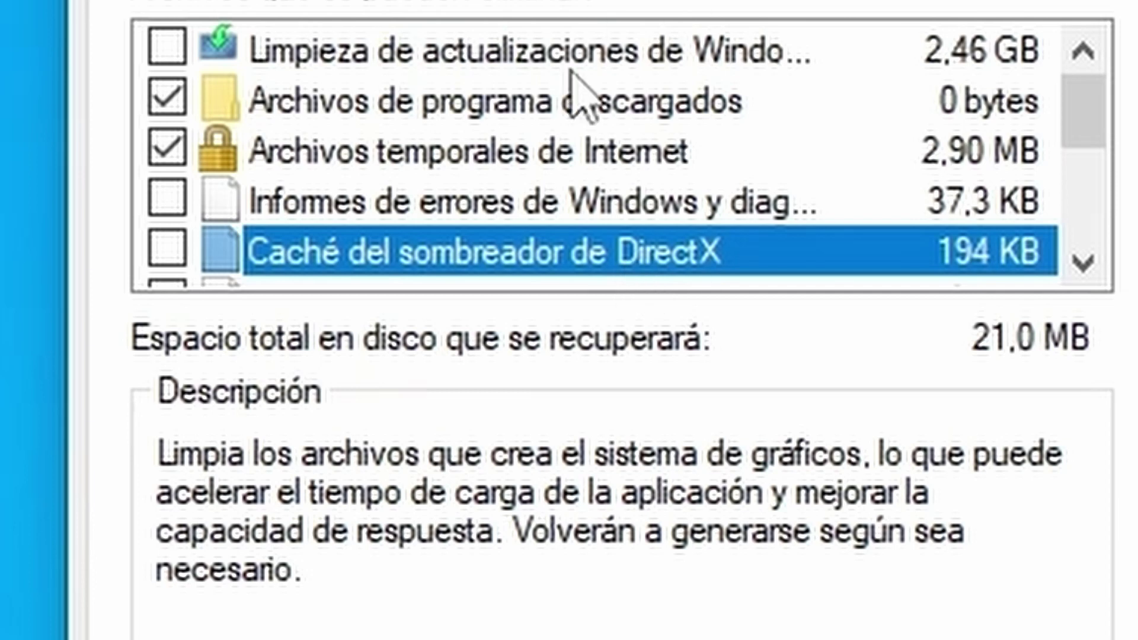
{"action": "scroll", "coordinate": [655, 166], "scroll_direction": "down", "scroll_amount": 1}
{"action": "left_click", "coordinate": [604, 167]}
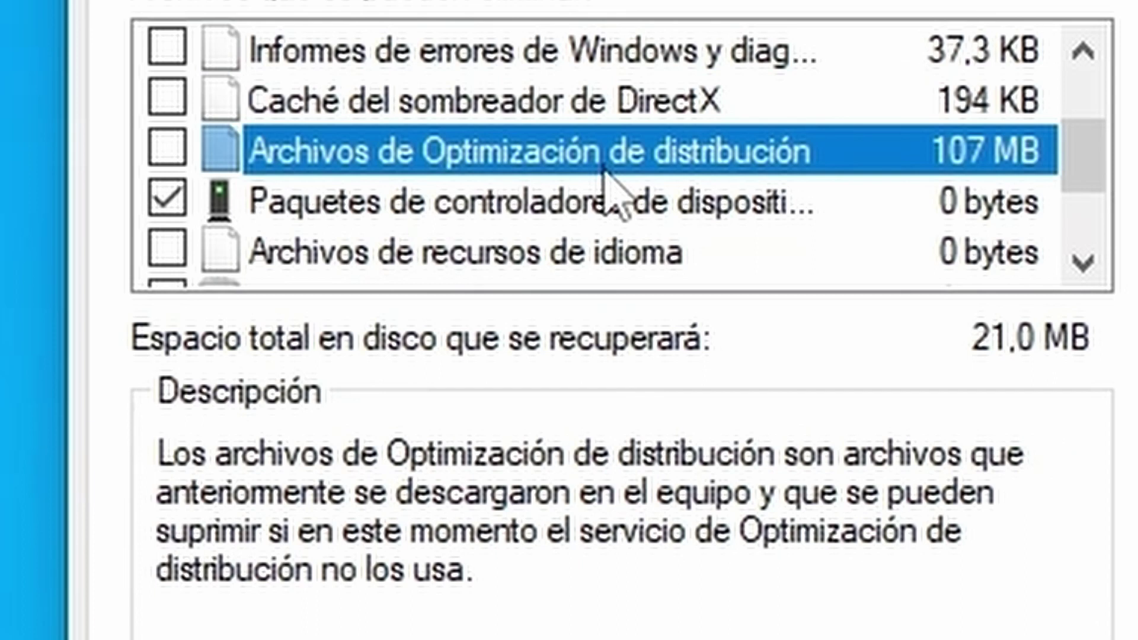
{"action": "scroll", "coordinate": [604, 172], "scroll_direction": "down", "scroll_amount": 1}
{"action": "left_click", "coordinate": [507, 171]}
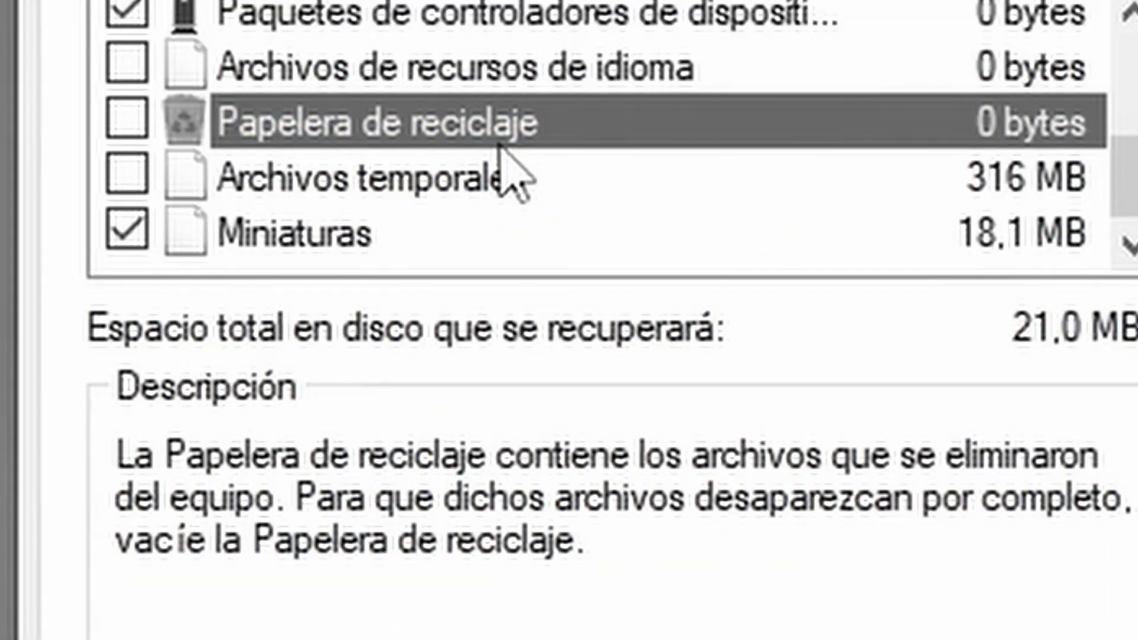
{"action": "left_click", "coordinate": [390, 178]}
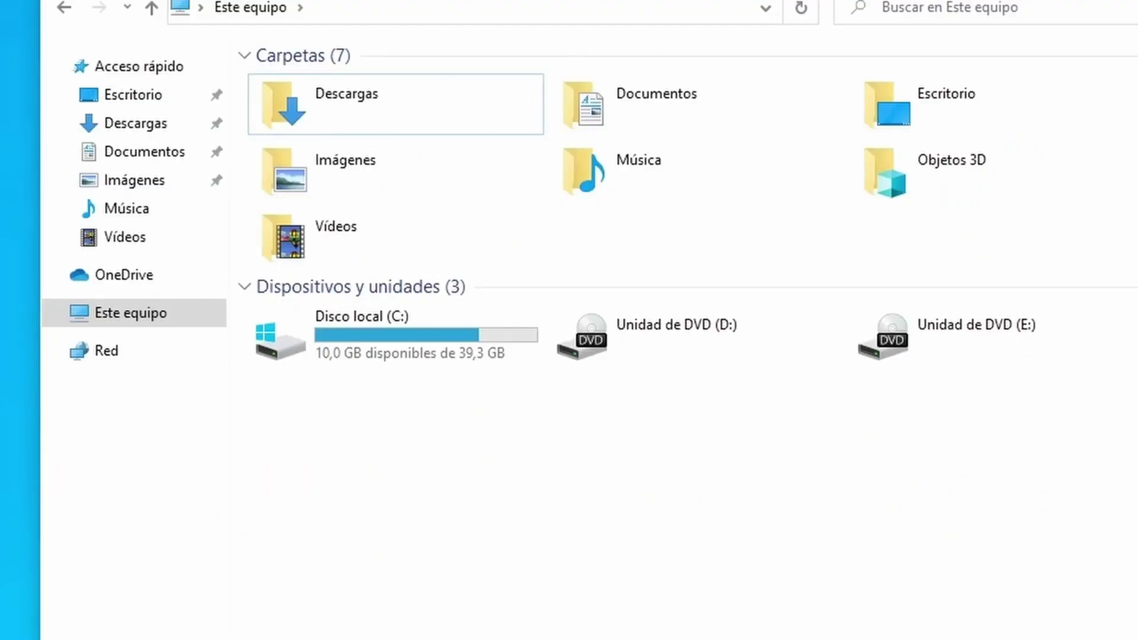
{"action": "left_click", "coordinate": [26, 615]}
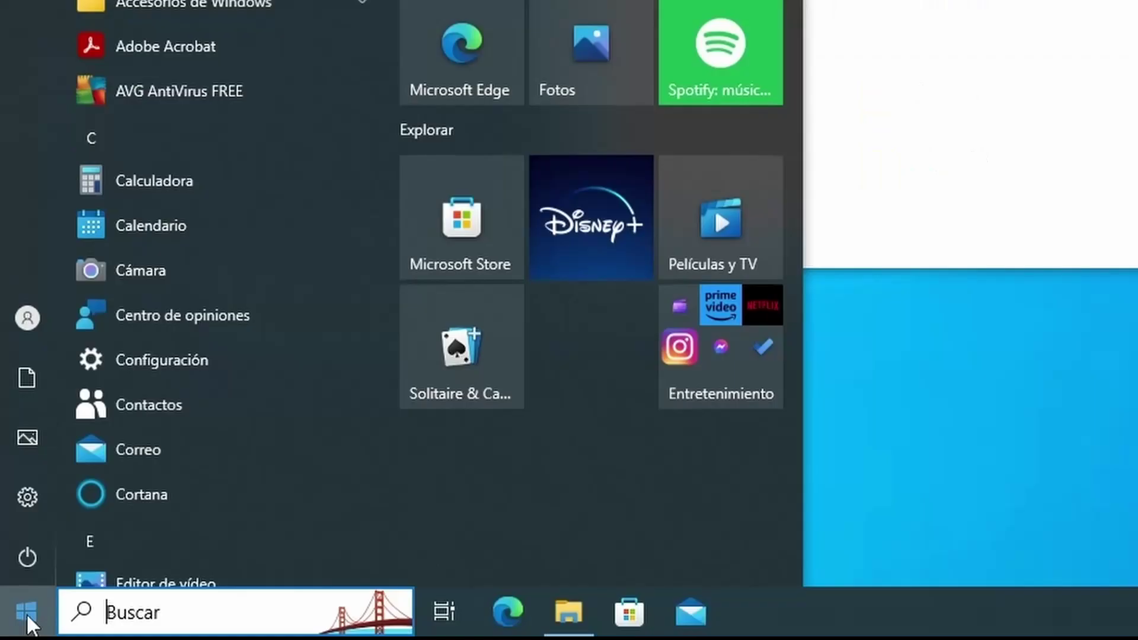
{"action": "left_click", "coordinate": [504, 633]}
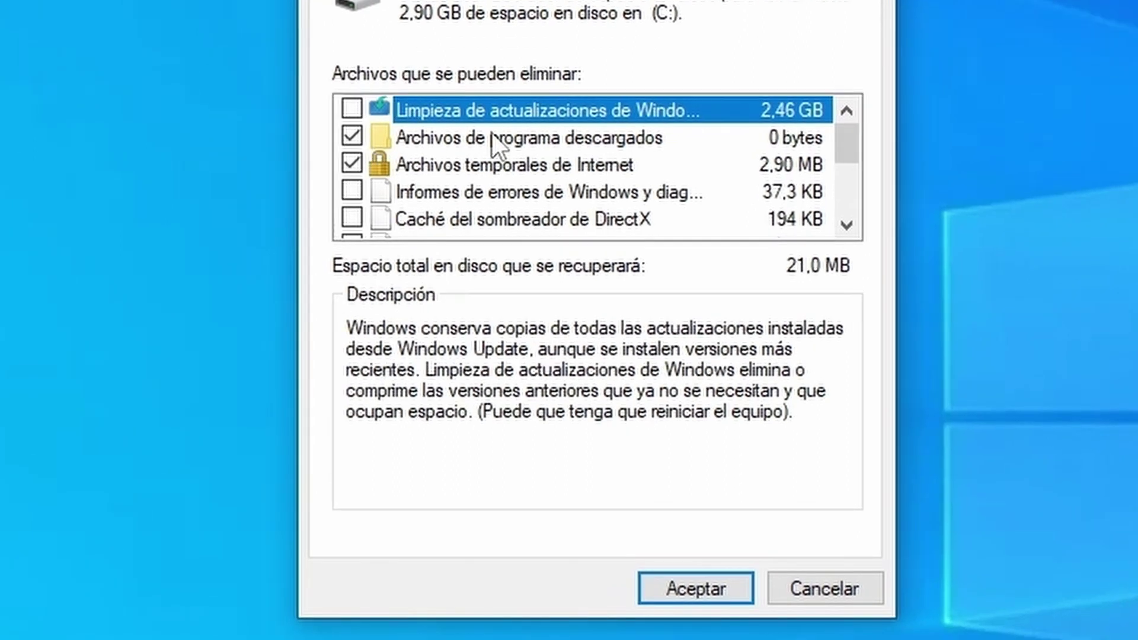
- Look through the full list of removable file categories for drive C: and the System Restore cleanup option
{"action": "scroll", "coordinate": [492, 134], "scroll_direction": "down", "scroll_amount": 1}
{"action": "scroll", "coordinate": [491, 136], "scroll_direction": "down", "scroll_amount": 1}
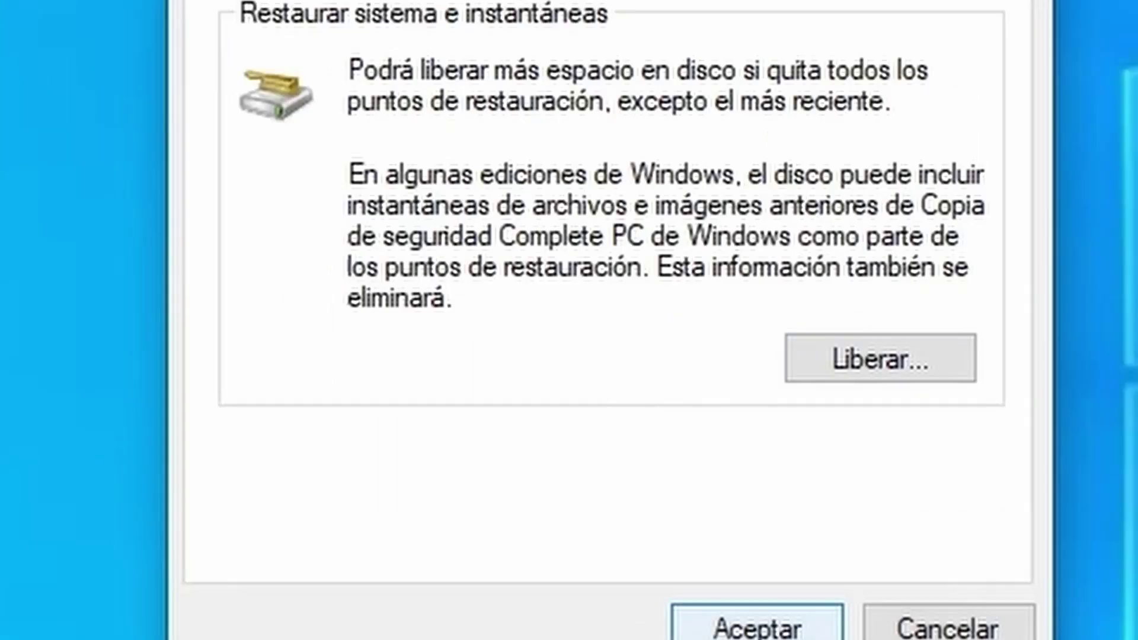
{"action": "left_click", "coordinate": [757, 626]}
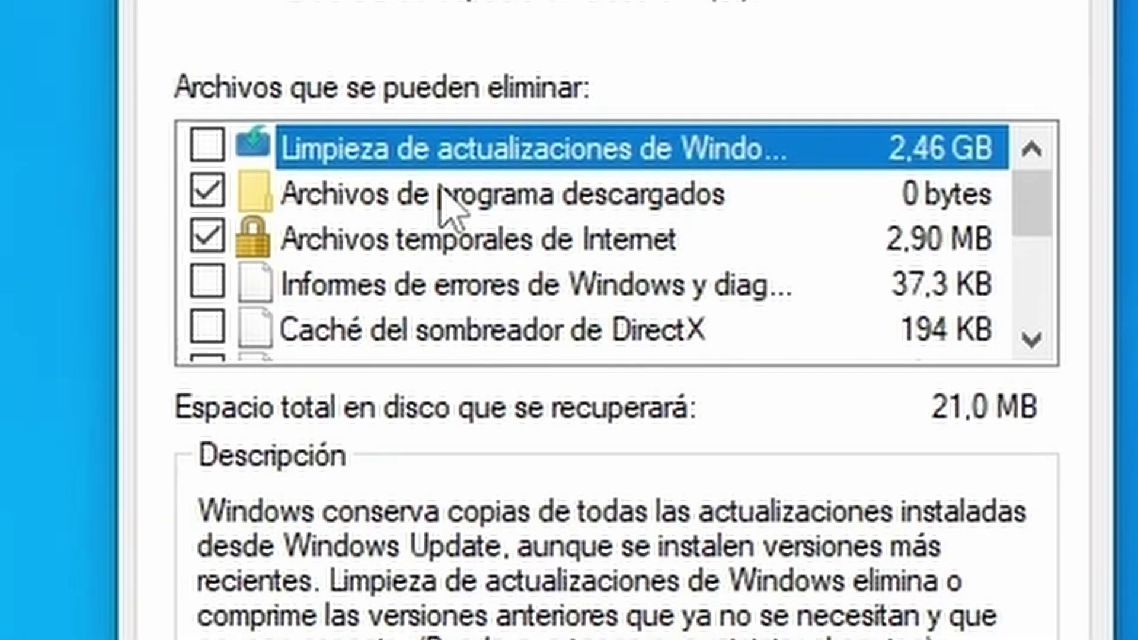
{"action": "scroll", "coordinate": [441, 190], "scroll_direction": "down", "scroll_amount": 1}
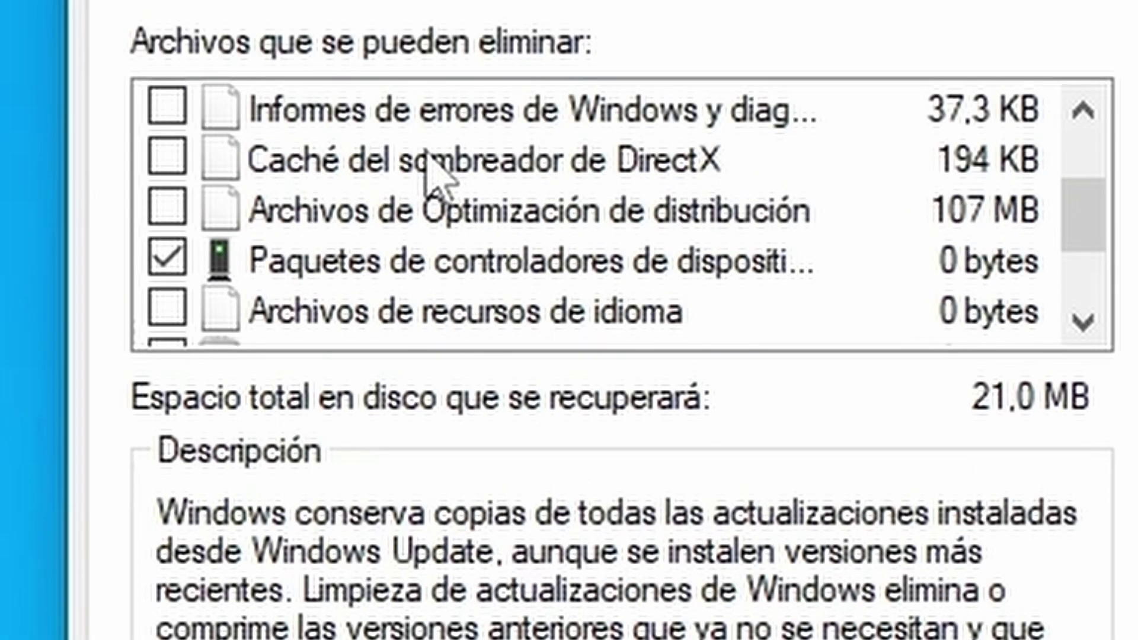
{"action": "scroll", "coordinate": [427, 161], "scroll_direction": "down", "scroll_amount": 1}
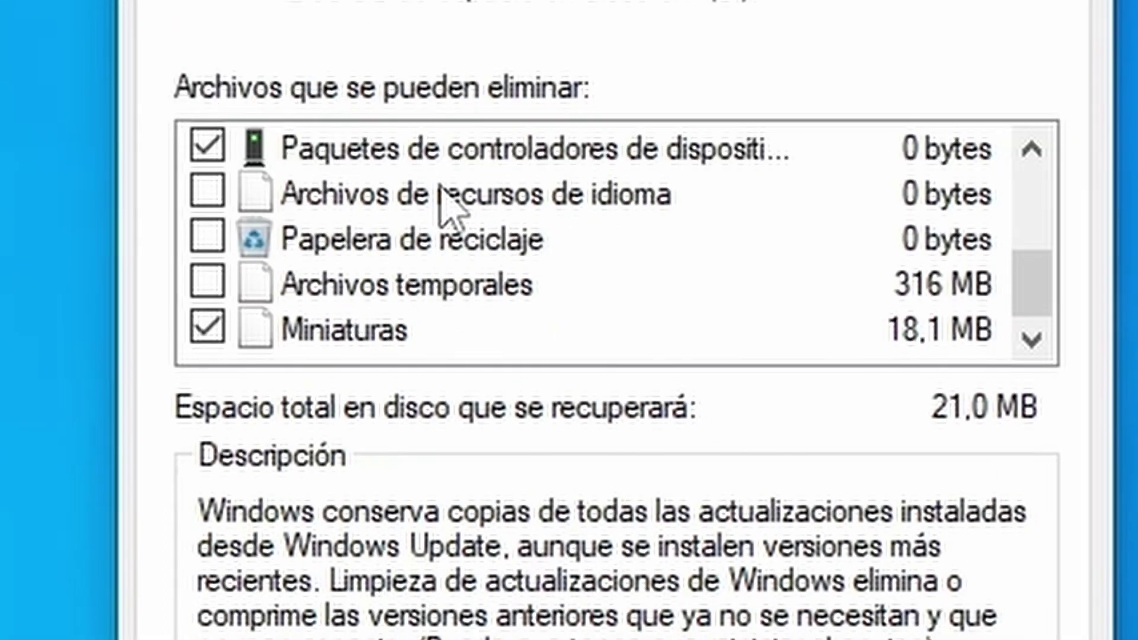
{"action": "scroll", "coordinate": [441, 195], "scroll_direction": "up", "scroll_amount": 2}
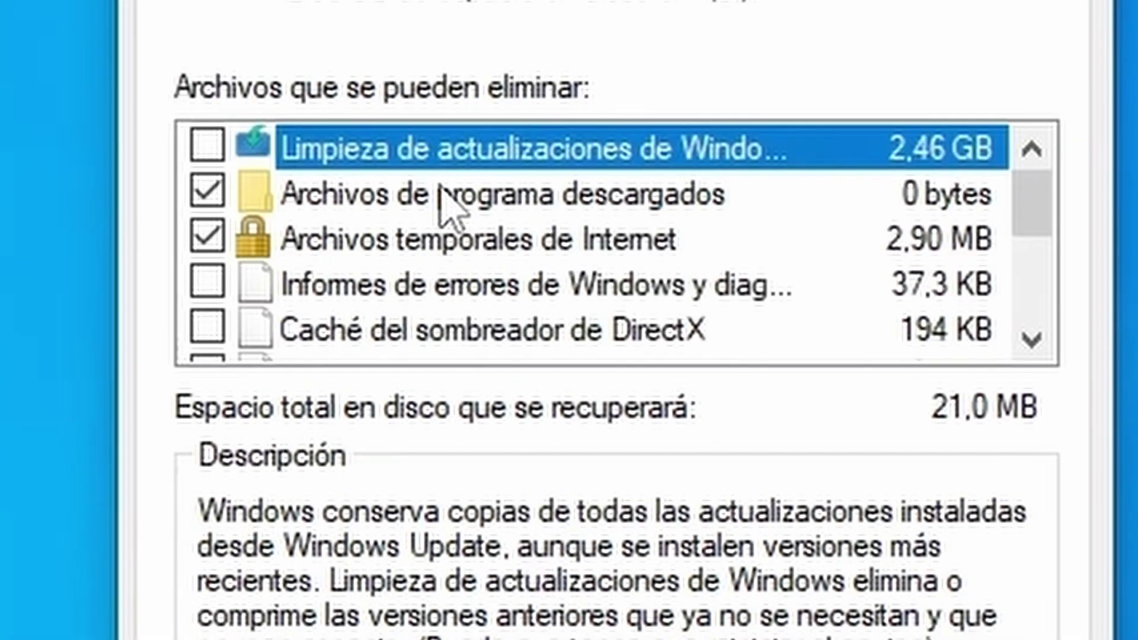
{"action": "scroll", "coordinate": [442, 196], "scroll_direction": "down", "scroll_amount": 2}
{"action": "scroll", "coordinate": [441, 195], "scroll_direction": "up", "scroll_amount": 1}
{"action": "scroll", "coordinate": [442, 196], "scroll_direction": "down", "scroll_amount": 1}
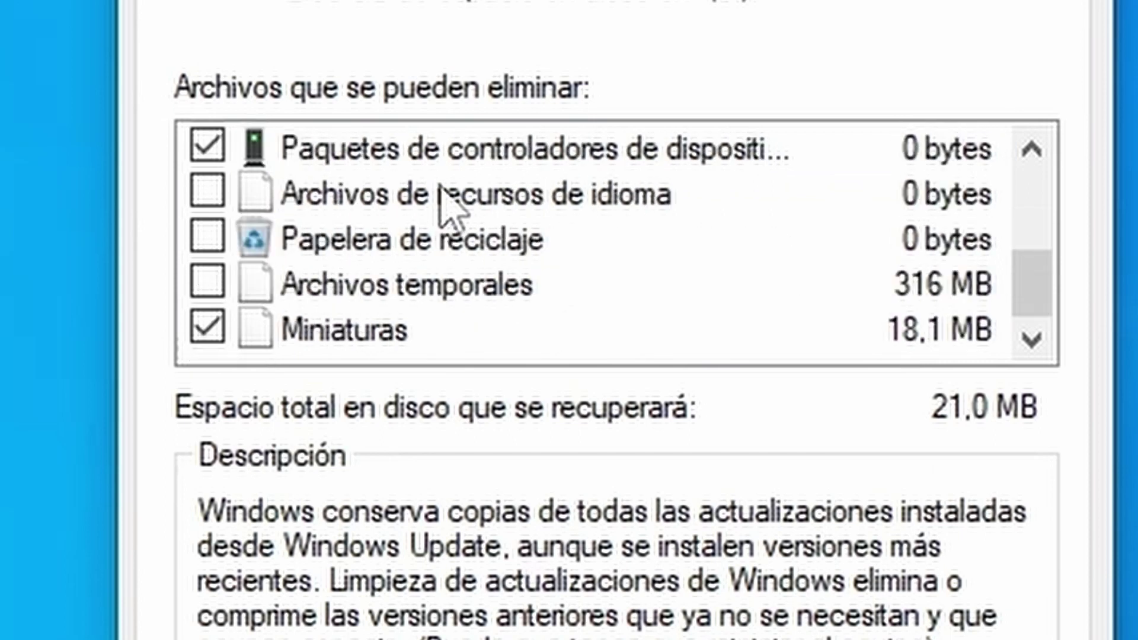
{"action": "scroll", "coordinate": [441, 195], "scroll_direction": "up", "scroll_amount": 1}
{"action": "scroll", "coordinate": [441, 196], "scroll_direction": "down", "scroll_amount": 1}
{"action": "scroll", "coordinate": [442, 196], "scroll_direction": "up", "scroll_amount": 1}
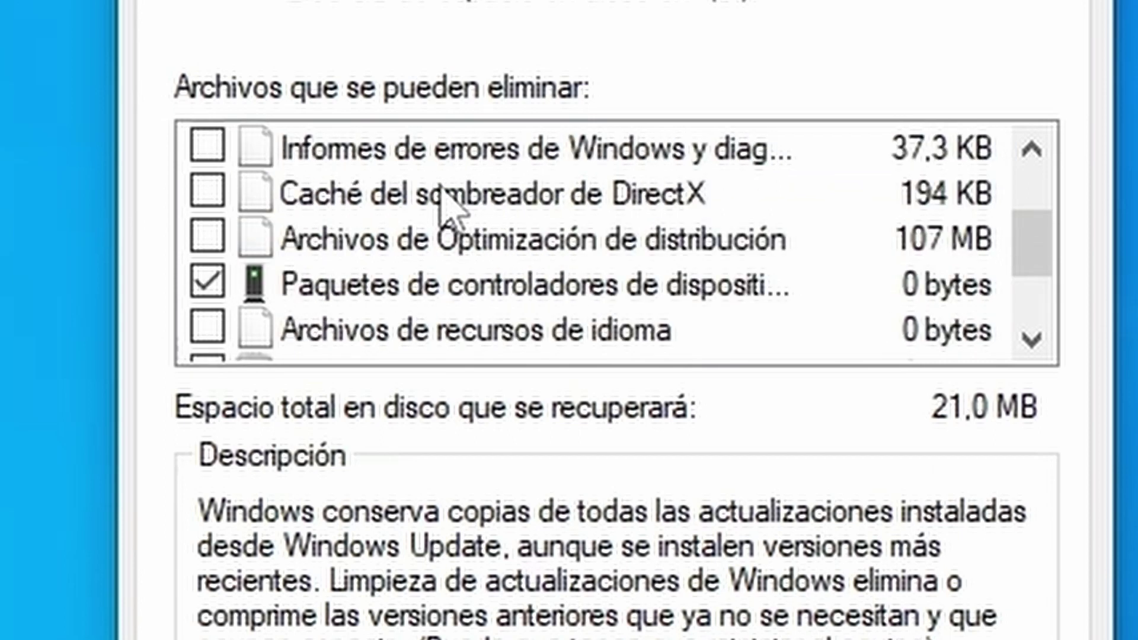
{"action": "scroll", "coordinate": [442, 195], "scroll_direction": "down", "scroll_amount": 1}
{"action": "scroll", "coordinate": [441, 196], "scroll_direction": "up", "scroll_amount": 1}
{"action": "scroll", "coordinate": [442, 196], "scroll_direction": "down", "scroll_amount": 1}
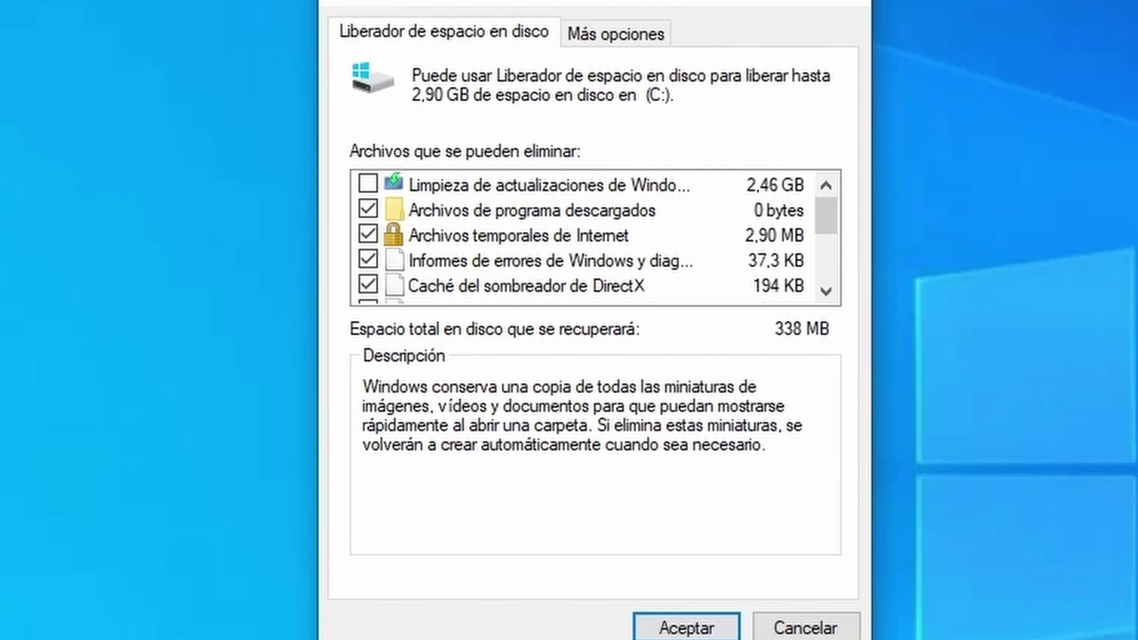
- Open the additional cleanup options of Disk Cleanup for drive C:
{"action": "left_click", "coordinate": [642, 34]}
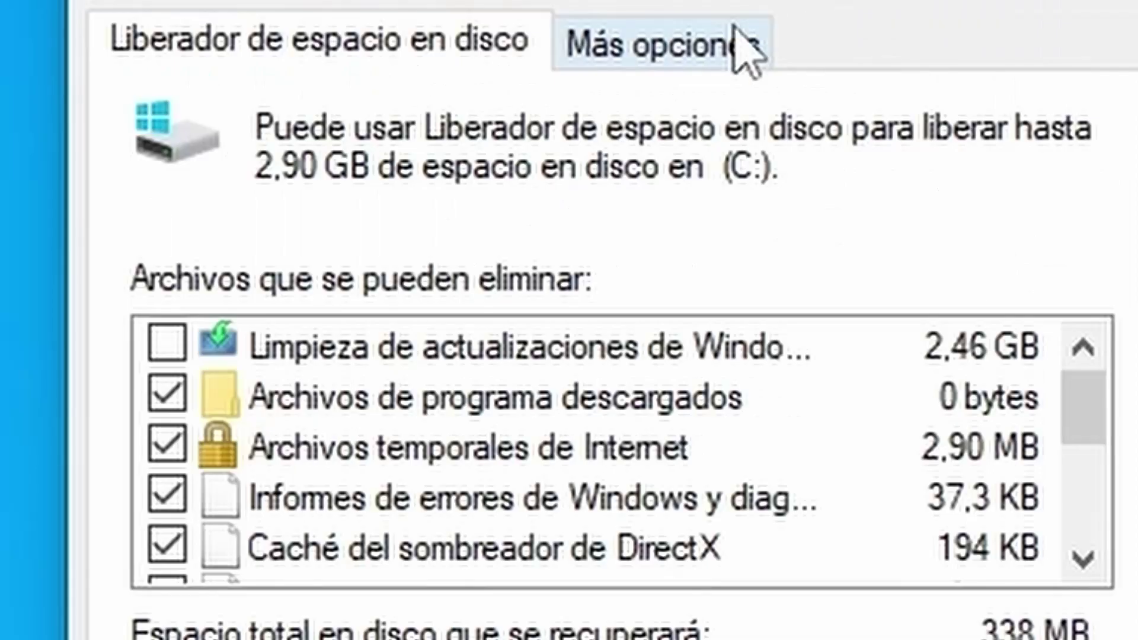
{"action": "left_click", "coordinate": [655, 34]}
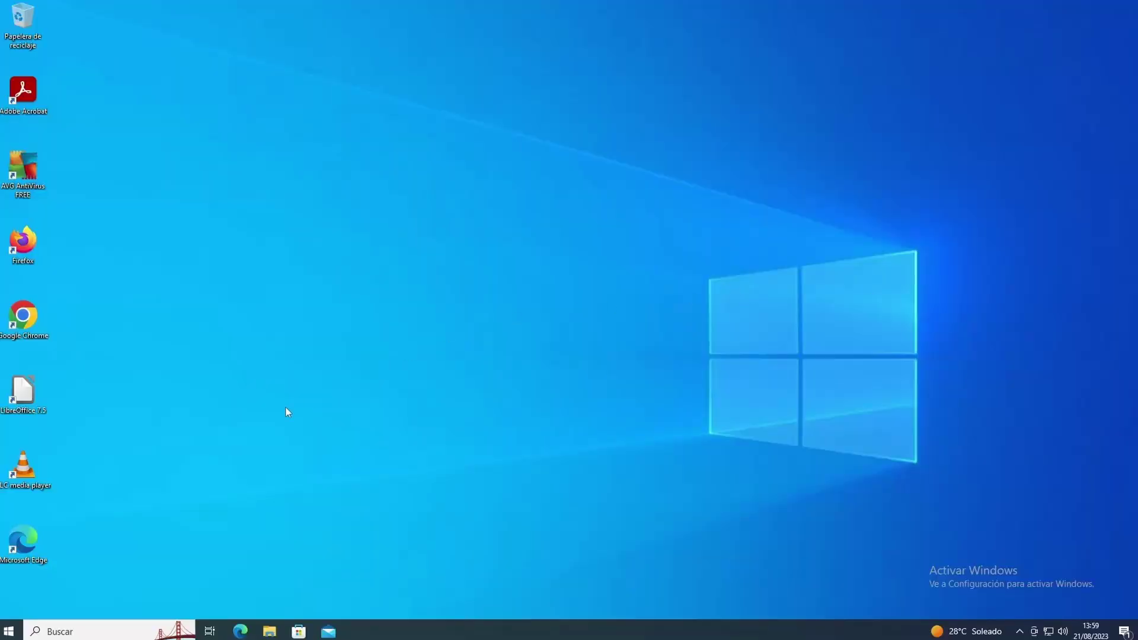
- Open the properties of the local disk (C:) from This PC and start Disk Cleanup for it
{"action": "left_click", "coordinate": [8, 631]}
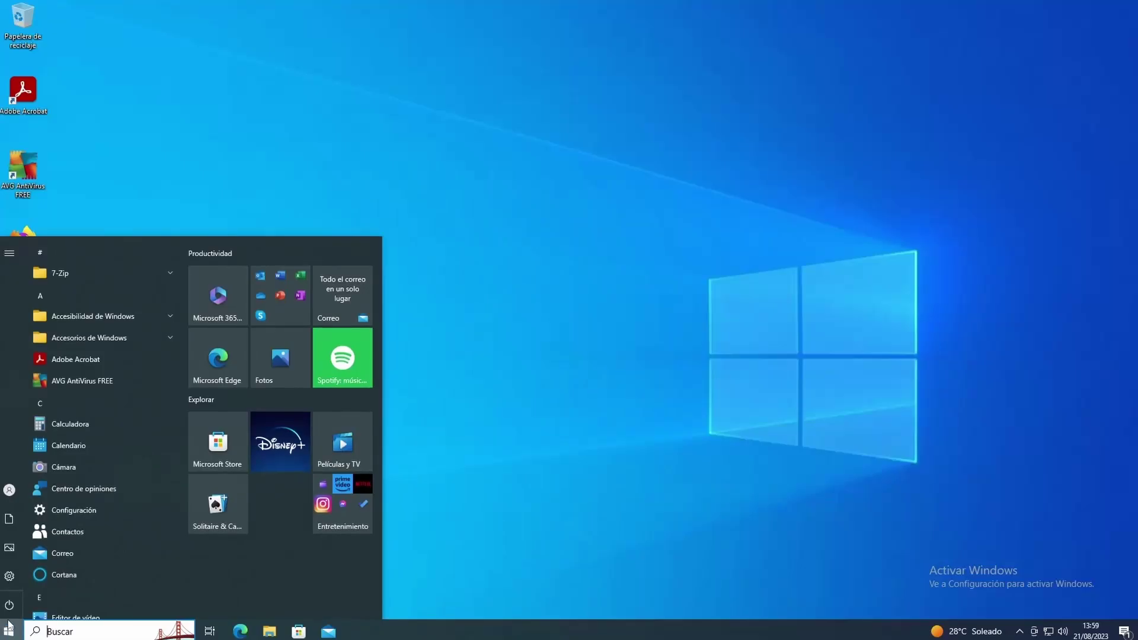
{"action": "type", "text": "este"}
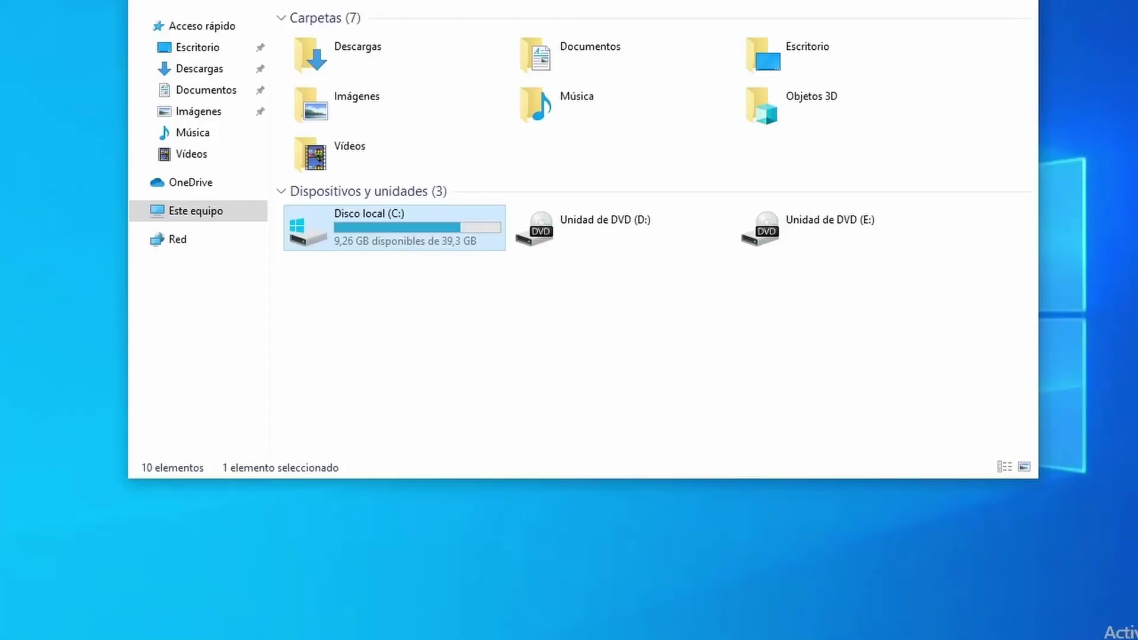
{"action": "right_click", "coordinate": [375, 237]}
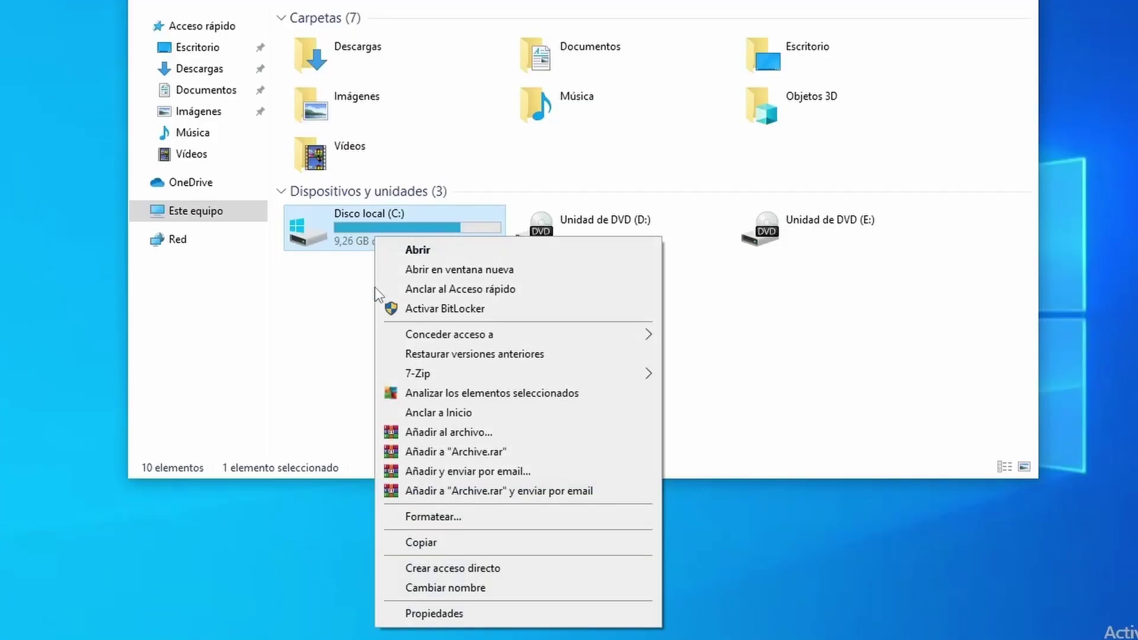
{"action": "left_click", "coordinate": [478, 614]}
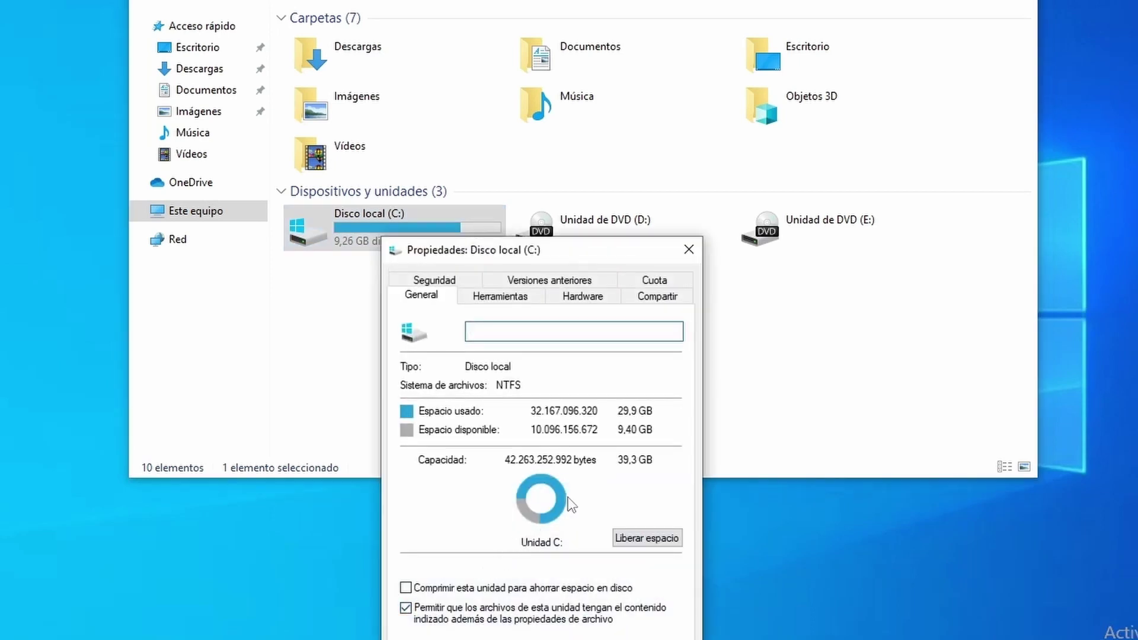
{"action": "left_click", "coordinate": [634, 541]}
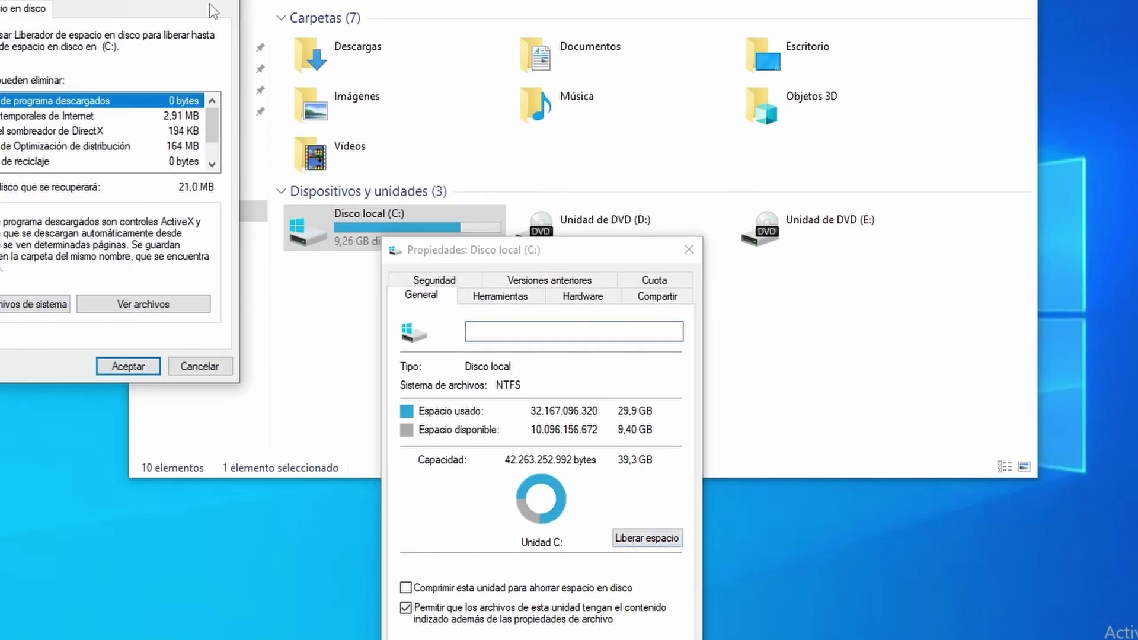
{"action": "left_click", "coordinate": [209, 4]}
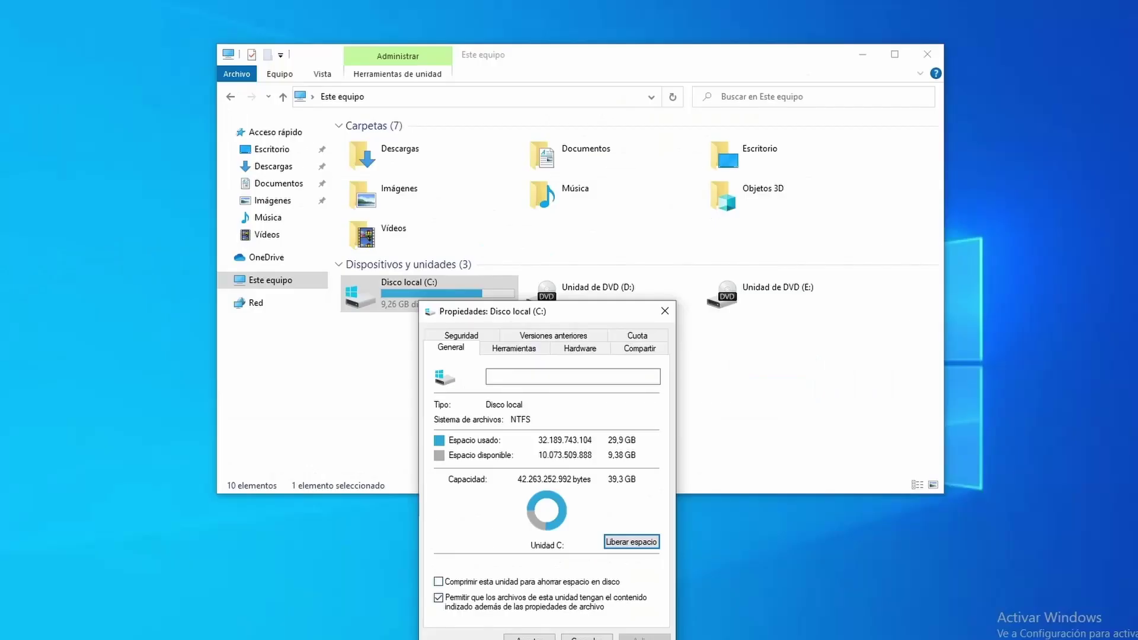
- Reopen the properties of the local disk (C:) and choose the option to compress the drive to save disk space
{"action": "left_click", "coordinate": [462, 633]}
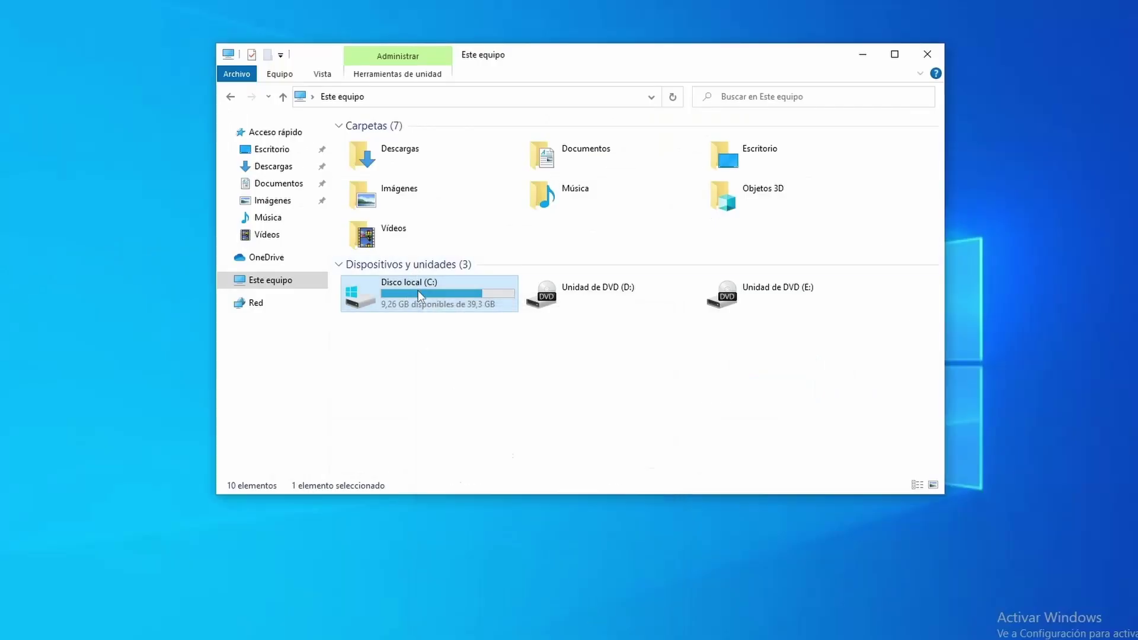
{"action": "right_click", "coordinate": [418, 290]}
{"action": "left_click", "coordinate": [525, 590]}
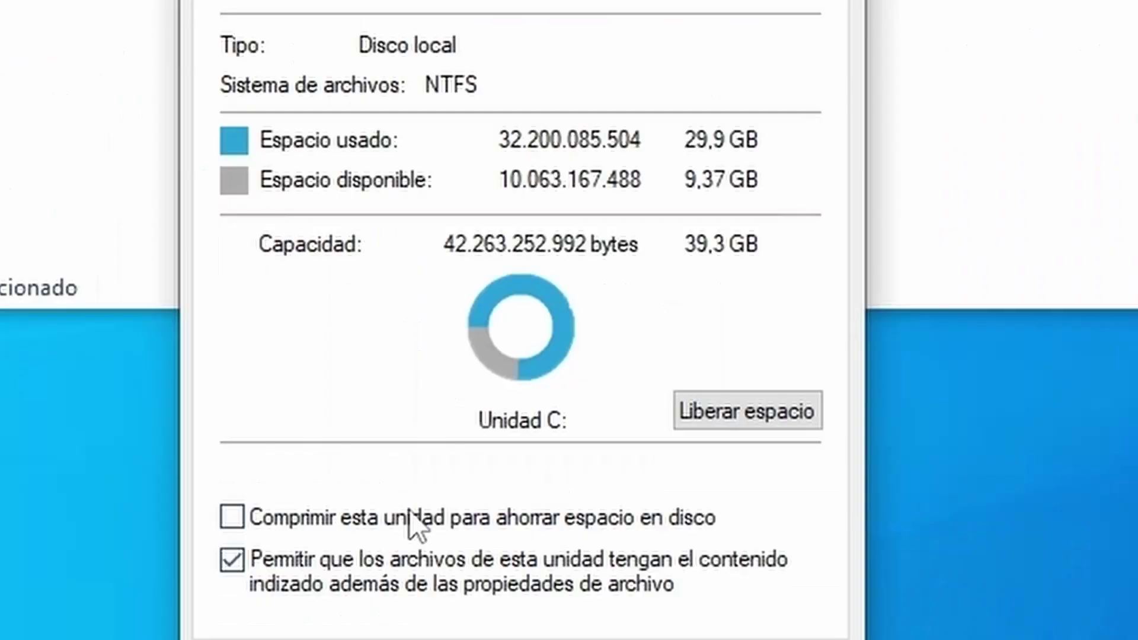
{"action": "left_click", "coordinate": [231, 525]}
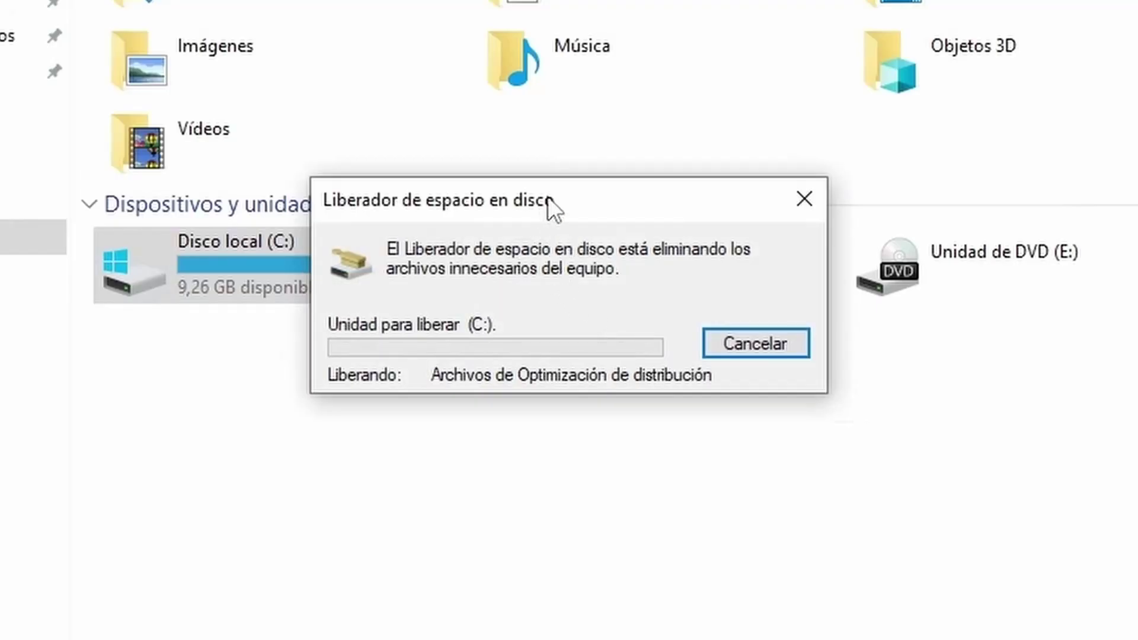
- Move the Disk Cleanup progress window aside and refresh the This PC view
{"action": "left_click_drag", "start_coordinate": [548, 197], "coordinate": [832, 252]}
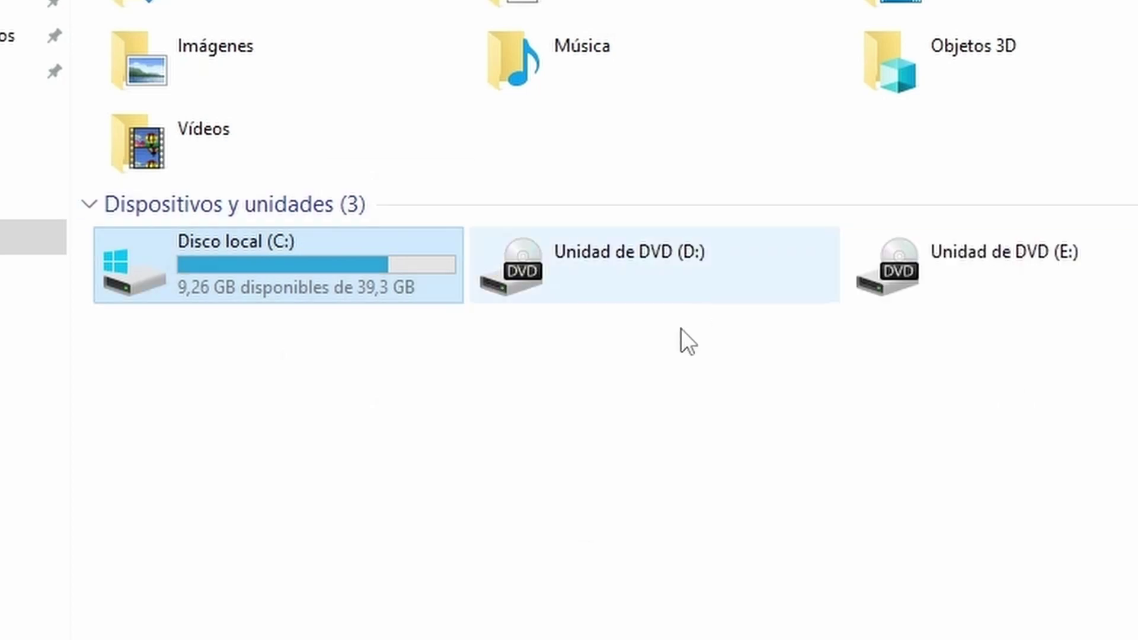
{"action": "right_click", "coordinate": [572, 405]}
{"action": "left_click", "coordinate": [670, 532]}
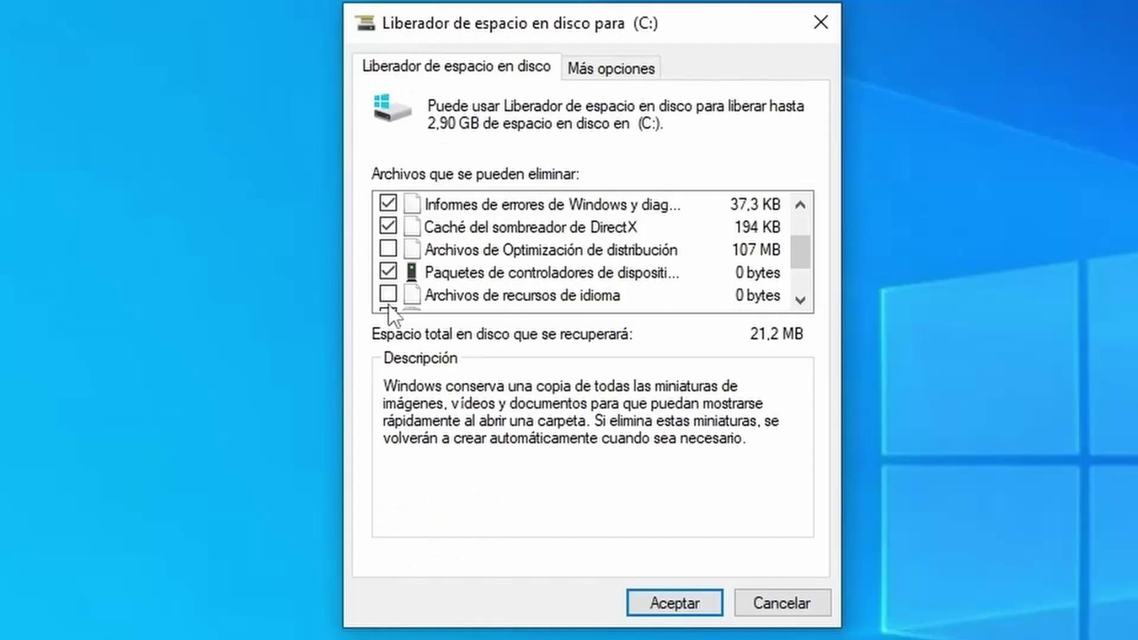
- Review the remaining file categories that can be deleted from drive C: and close Disk Cleanup without deleting anything
{"action": "scroll", "coordinate": [388, 306], "scroll_direction": "down", "scroll_amount": 1}
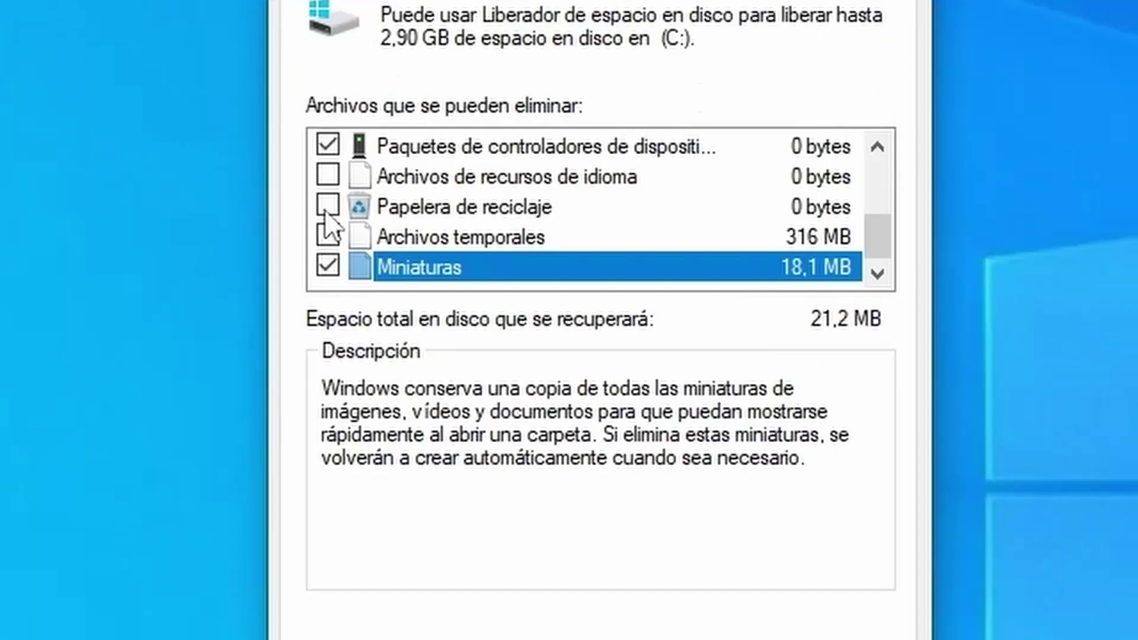
{"action": "scroll", "coordinate": [389, 261], "scroll_direction": "up", "scroll_amount": 1}
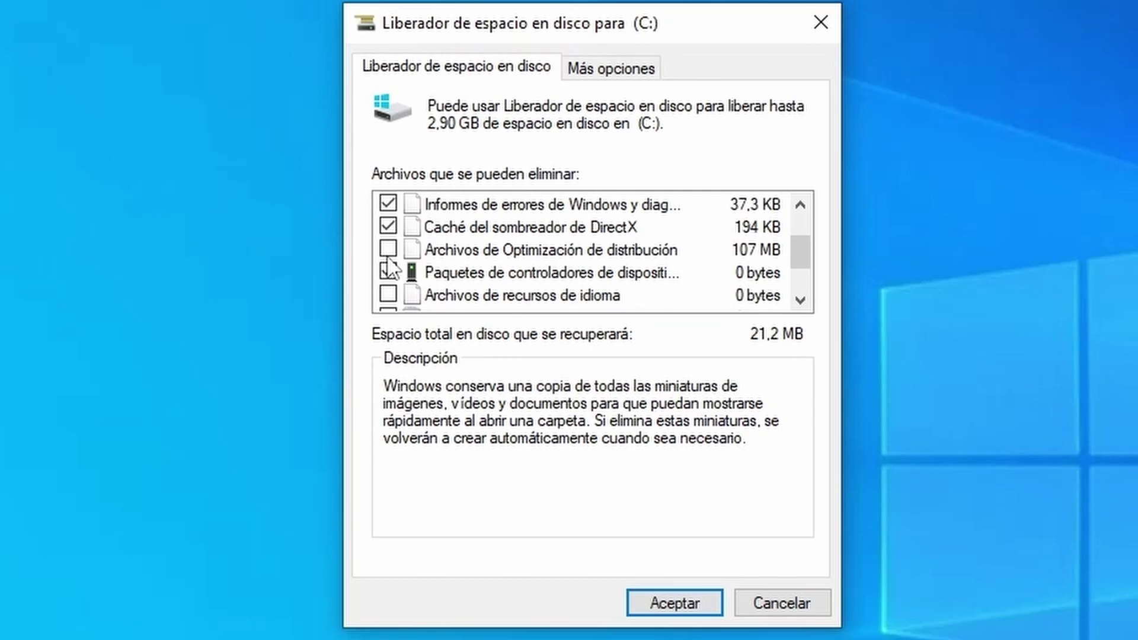
{"action": "left_click", "coordinate": [821, 23]}
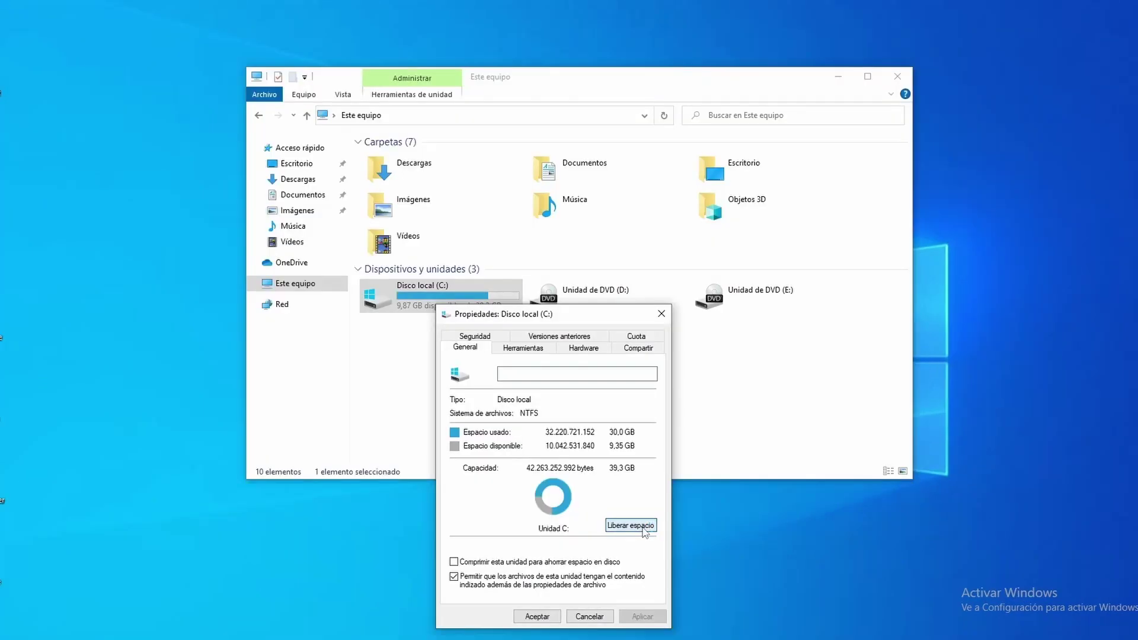
- Start Disk Cleanup from the properties of the local disk (C:)
{"action": "left_click", "coordinate": [630, 525]}
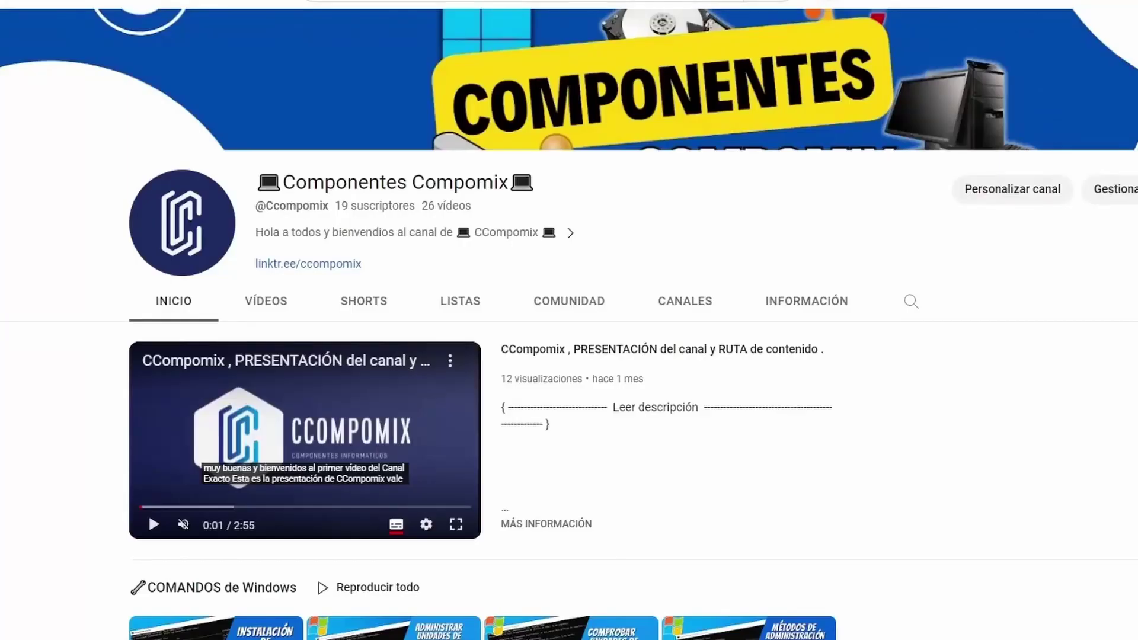
{"action": "scroll", "coordinate": [705, 224], "scroll_direction": "up", "scroll_amount": 2}
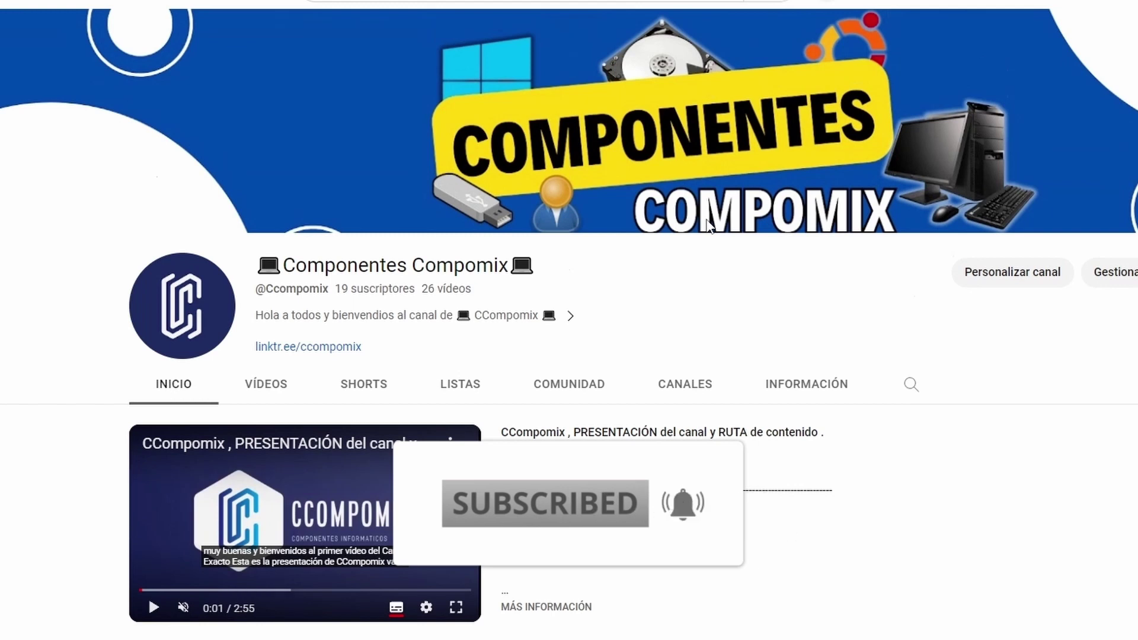
{"action": "scroll", "coordinate": [707, 224], "scroll_direction": "down", "scroll_amount": 6}
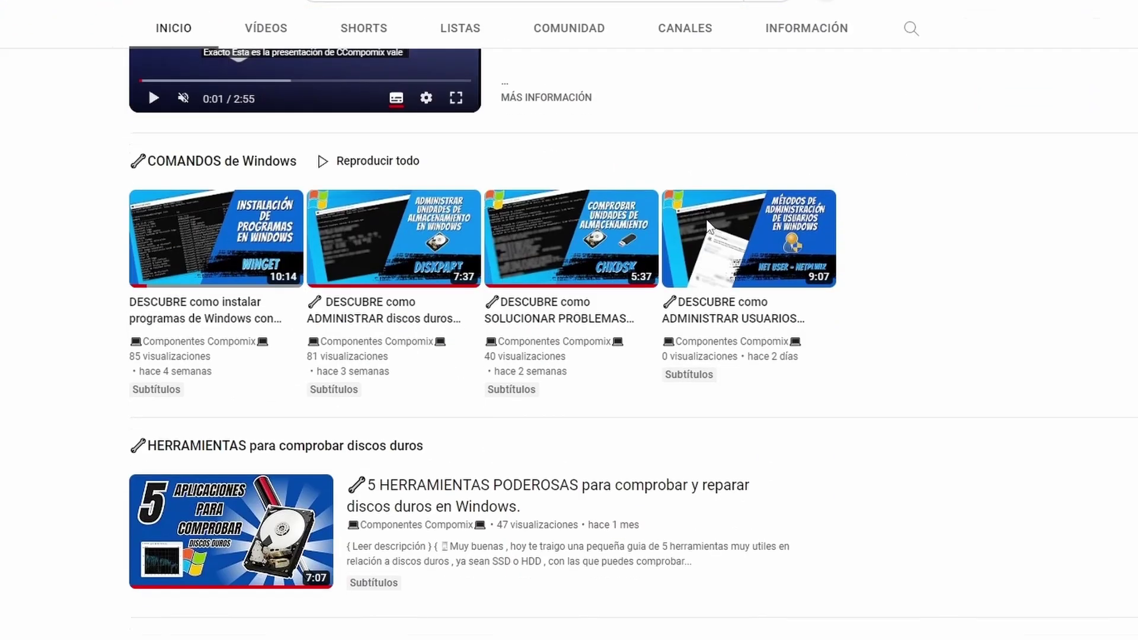
{"action": "scroll", "coordinate": [708, 225], "scroll_direction": "down", "scroll_amount": 9}
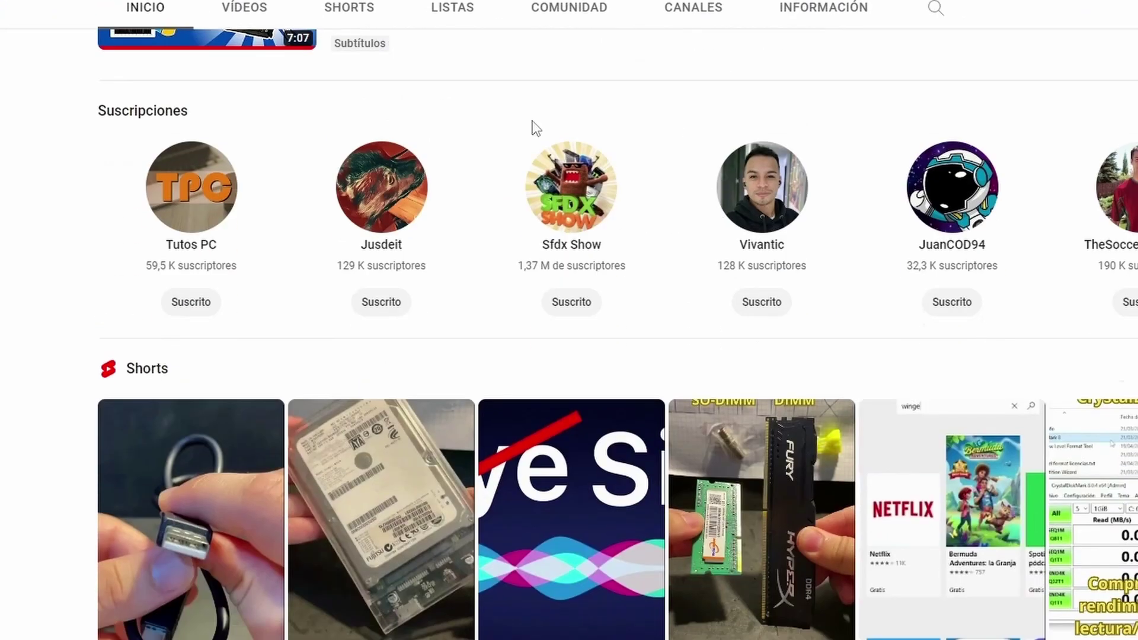